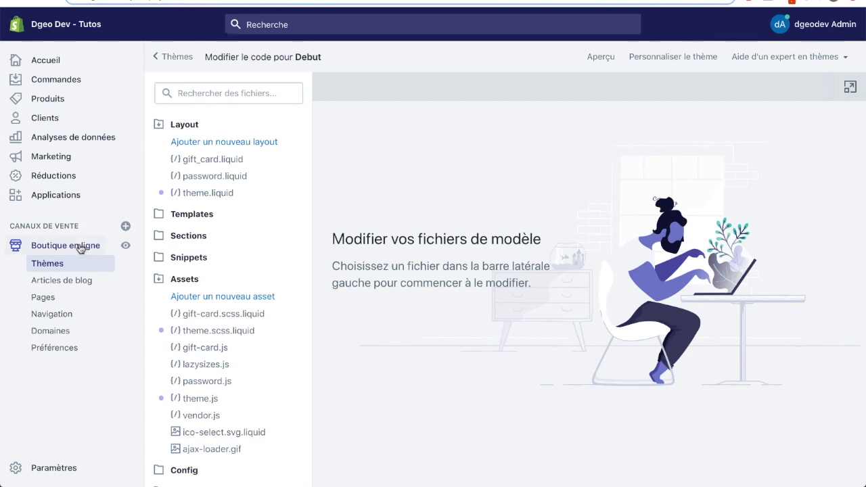
Step: Open the online store's themes and view the available actions for the live Debut theme, including duplication
click(81, 247)
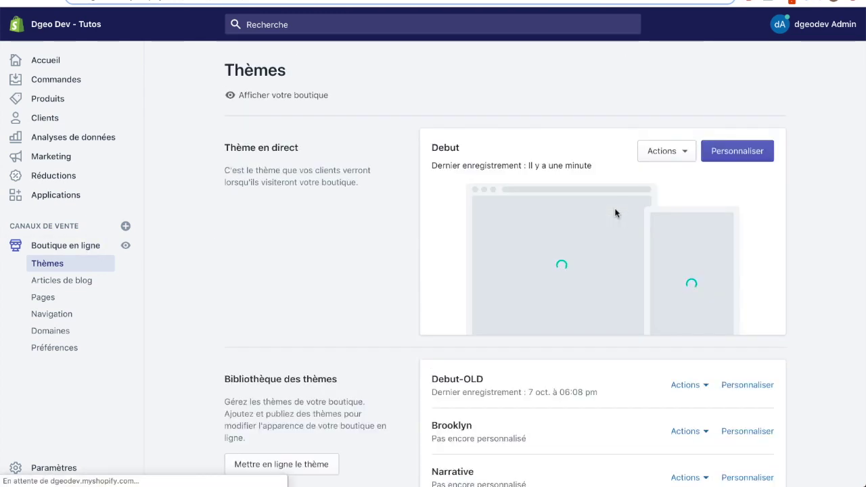
click(679, 157)
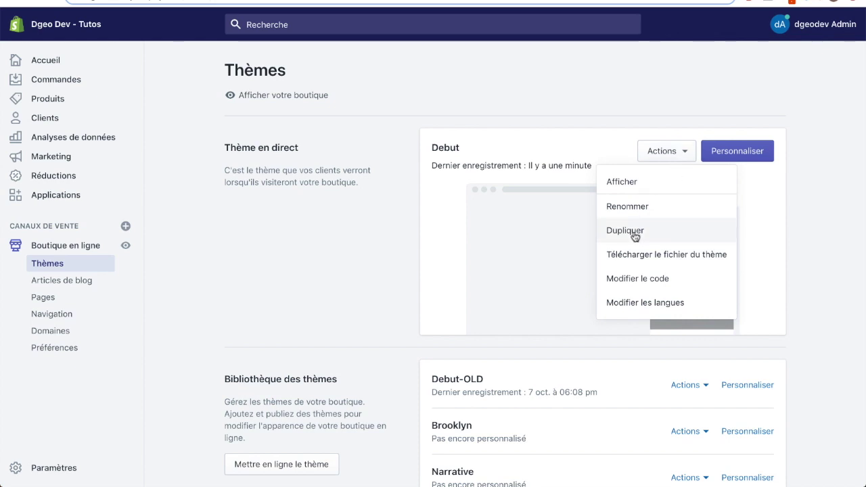
click(390, 235)
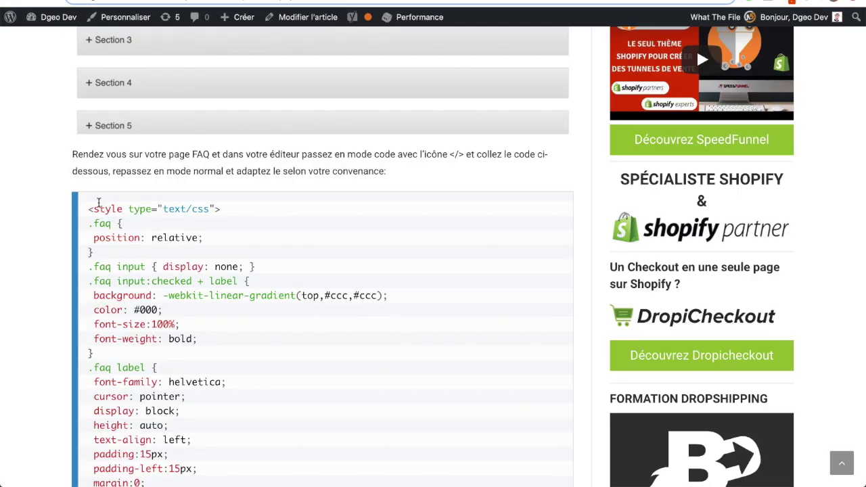
Step: Copy the entire FAQ code block from the tutorial article, from the opening style tag to the closing form tag
drag(88, 207, 139, 262)
scroll(169, 284, down, 15)
scroll(144, 291, down, 10)
scroll(145, 287, down, 10)
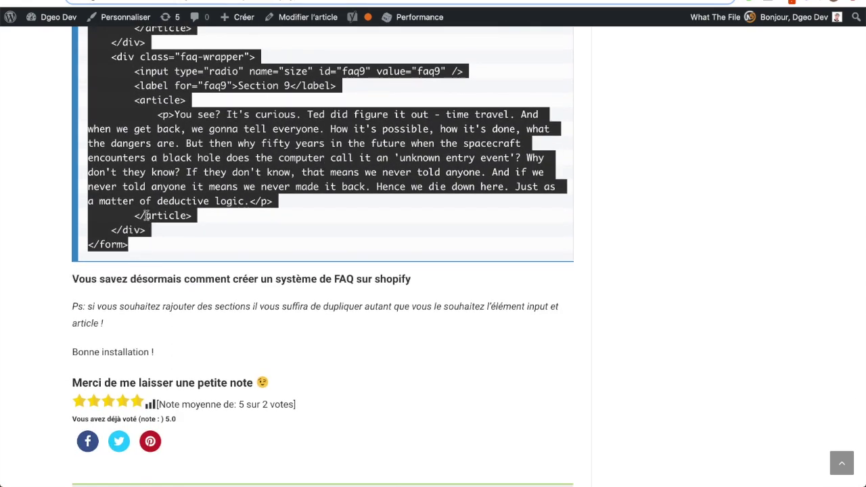
Step: Switch back to the Shopify admin and create a new online store page titled FAQ
key(ctrl+Tab)
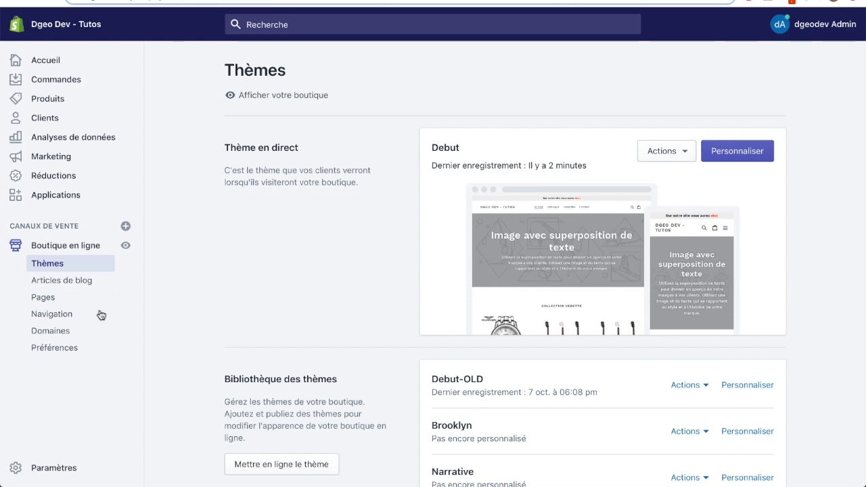
click(45, 300)
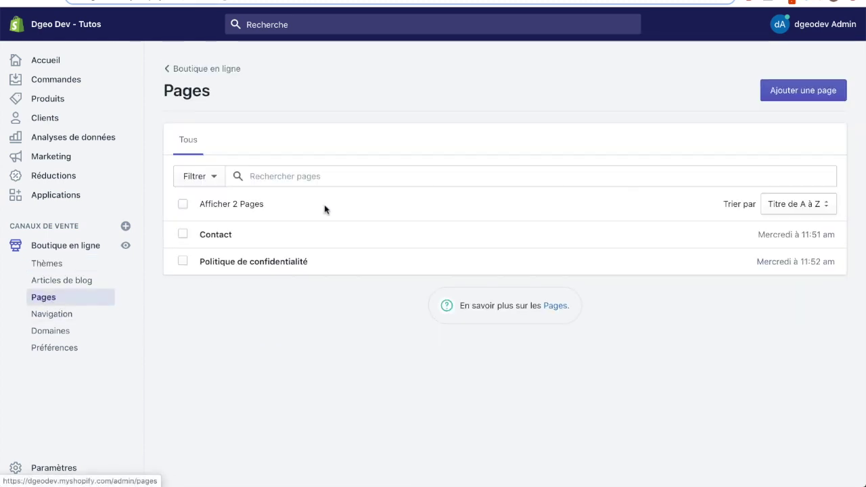
click(789, 91)
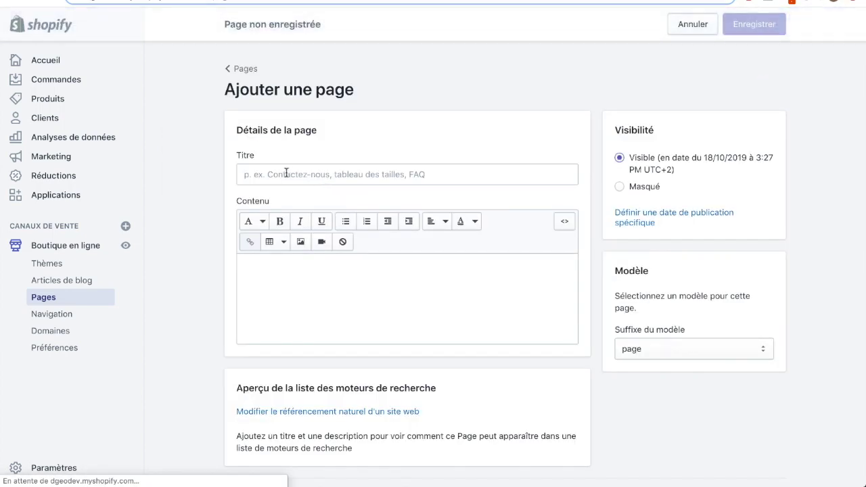
click(286, 173)
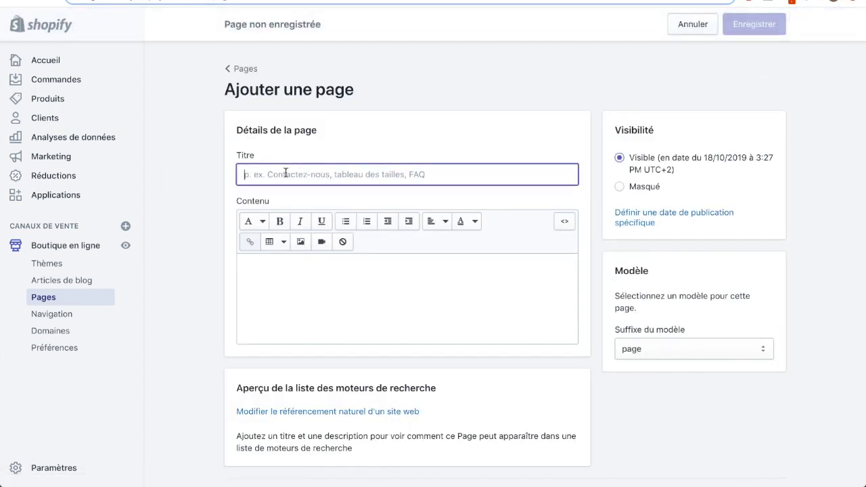
text(FAQ)
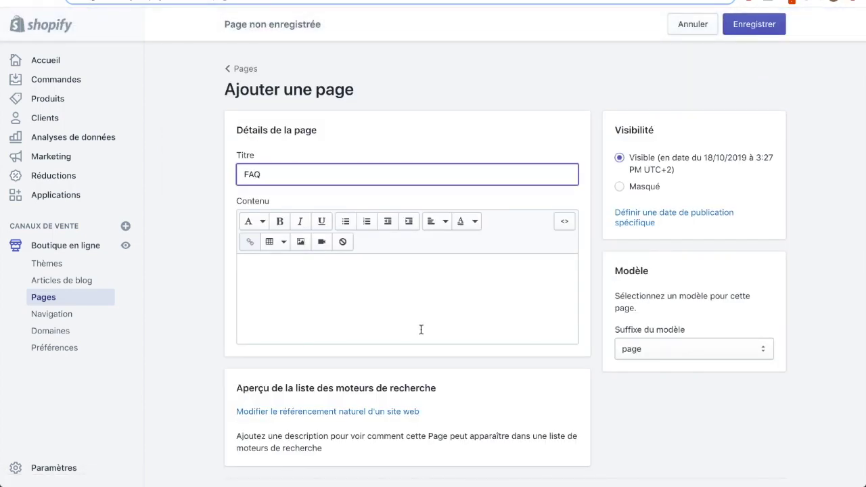
Step: Paste the copied FAQ code into the page content as HTML and save the page
click(661, 362)
click(425, 306)
click(366, 290)
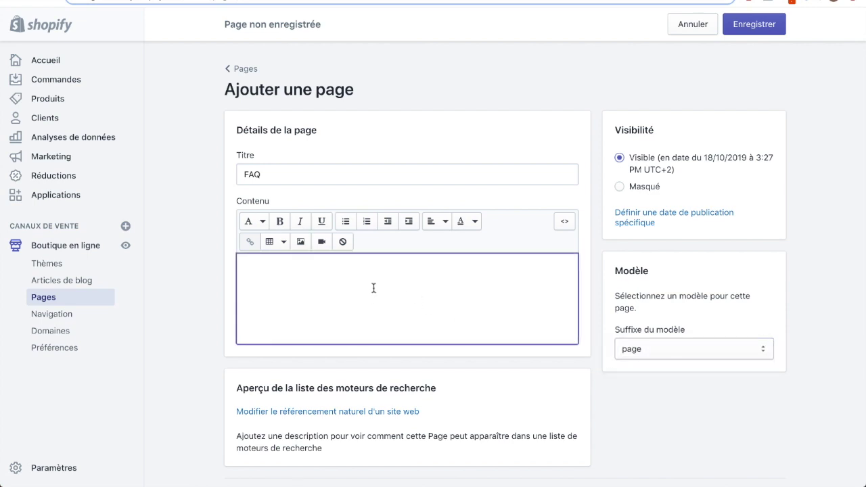
click(560, 222)
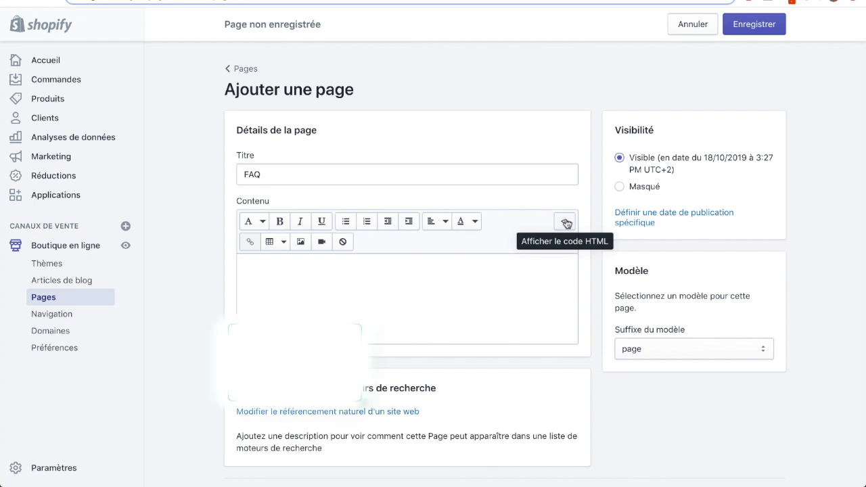
click(565, 222)
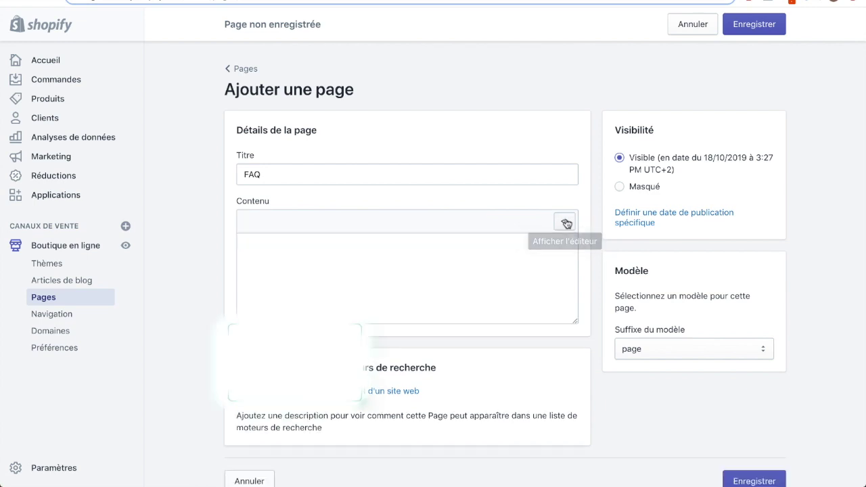
click(346, 246)
key(ctrl+v)
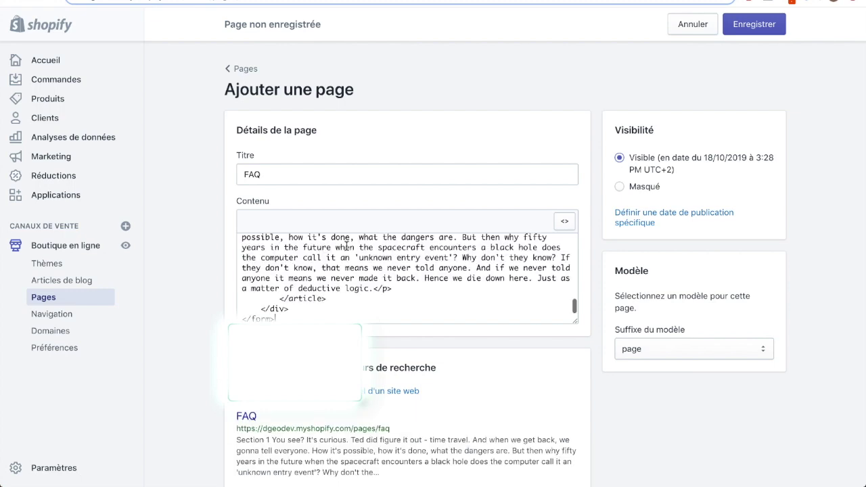
click(750, 28)
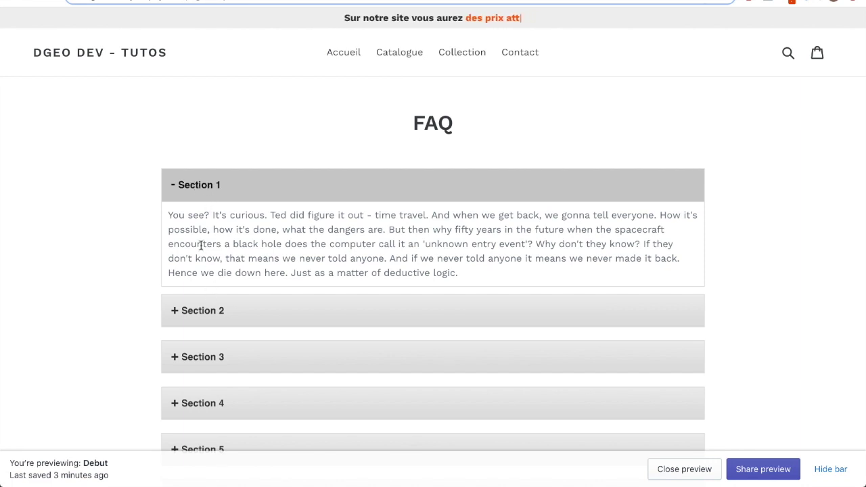
Step: Test the FAQ accordion in the storefront preview by expanding Sections 2 to 5, and close the preview
scroll(201, 245, down, 1)
click(214, 289)
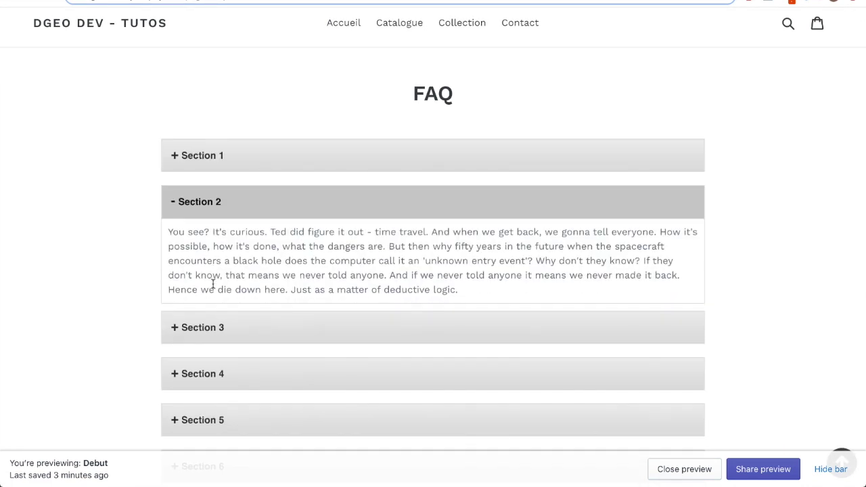
click(219, 330)
click(211, 375)
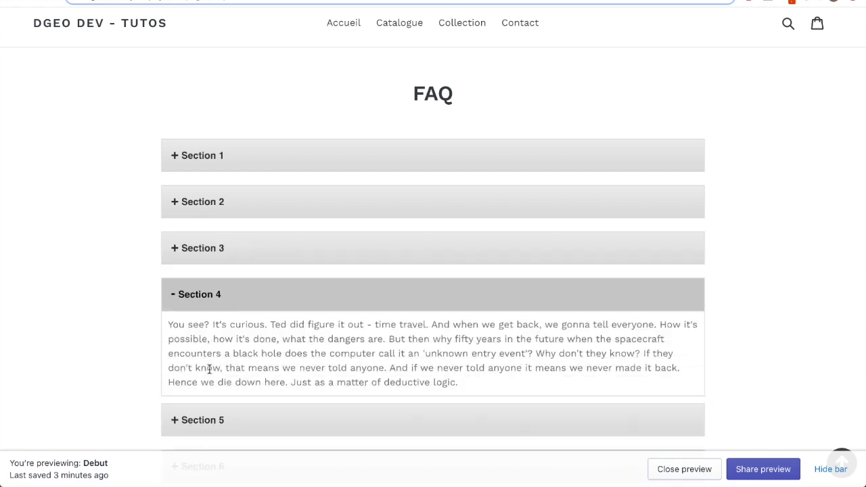
click(203, 420)
click(682, 469)
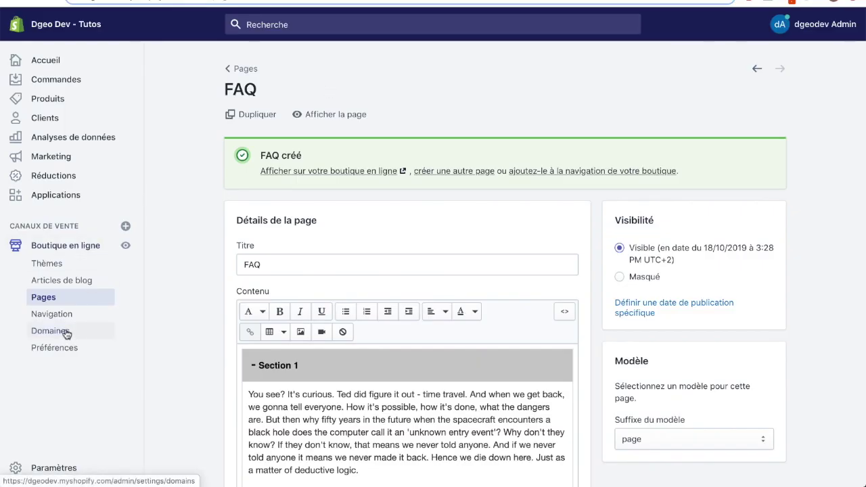
Step: Add an item named FAQ, linked to the FAQ page, to the store's Main menu
click(62, 314)
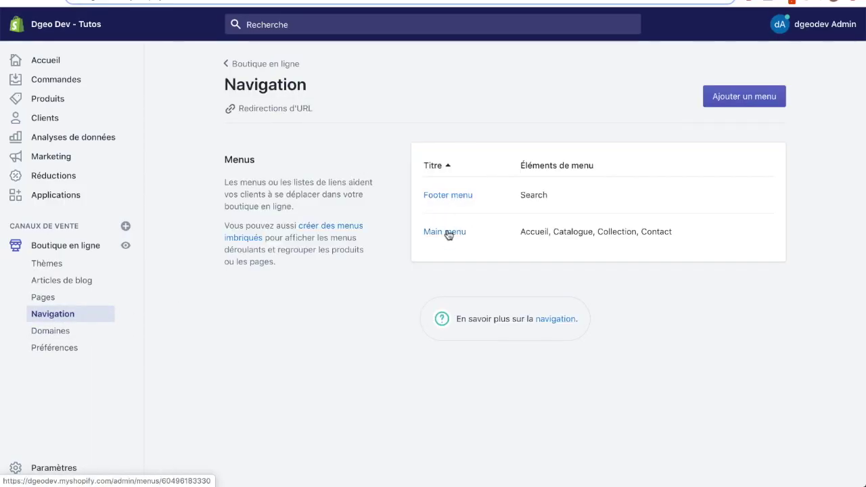
click(450, 234)
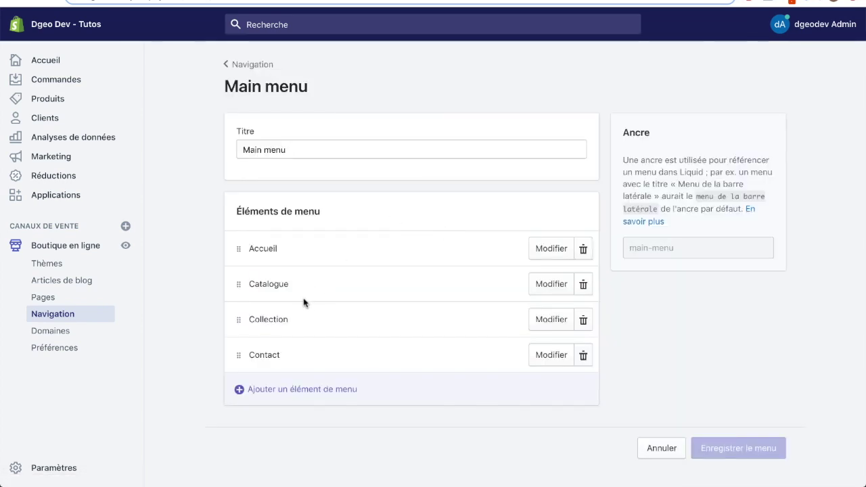
click(280, 391)
click(298, 248)
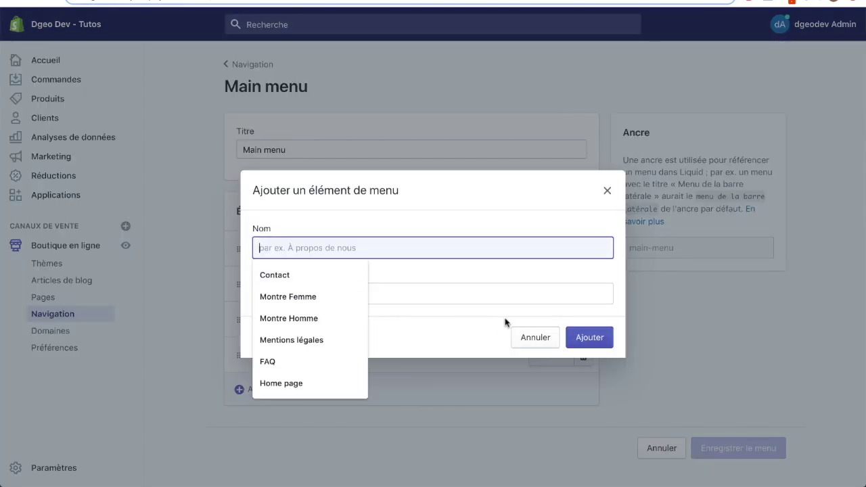
click(429, 295)
click(338, 402)
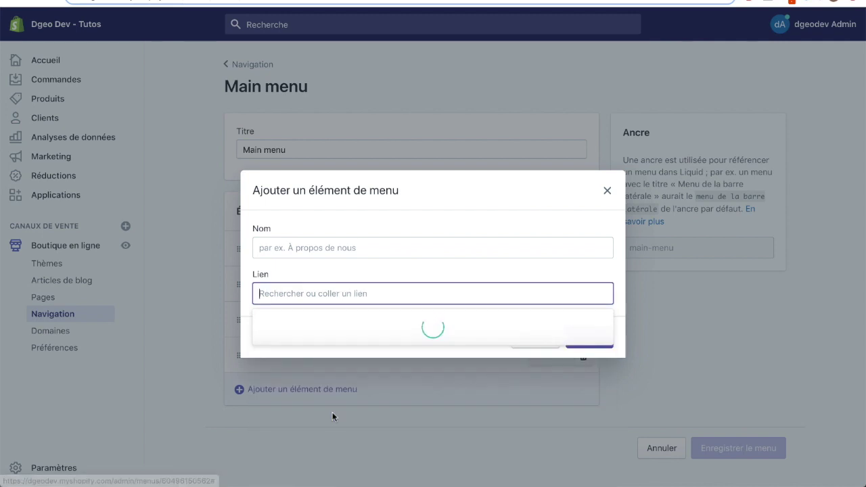
click(296, 255)
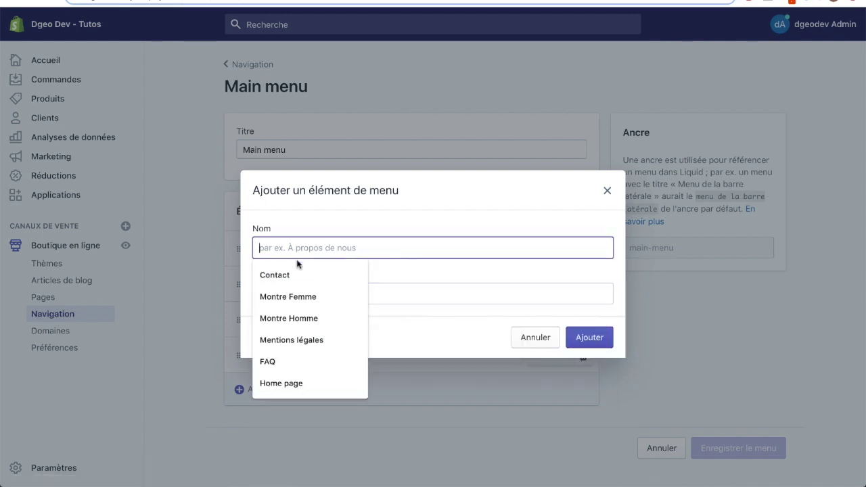
click(300, 362)
click(291, 293)
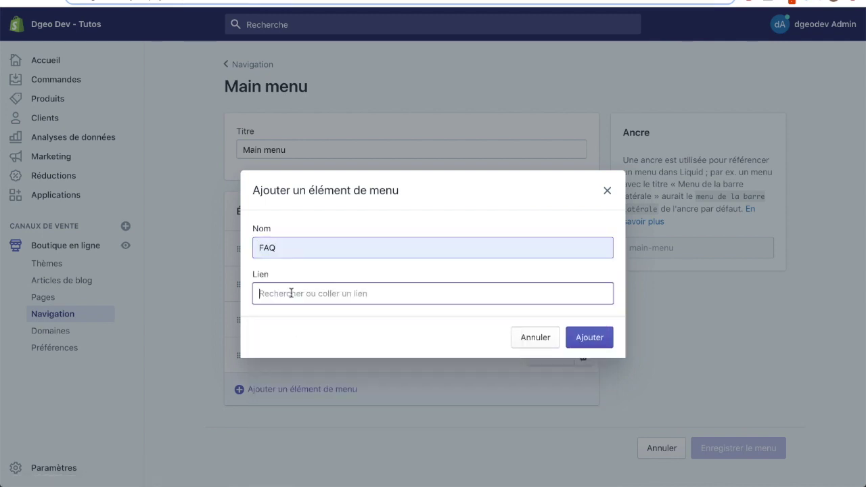
click(304, 419)
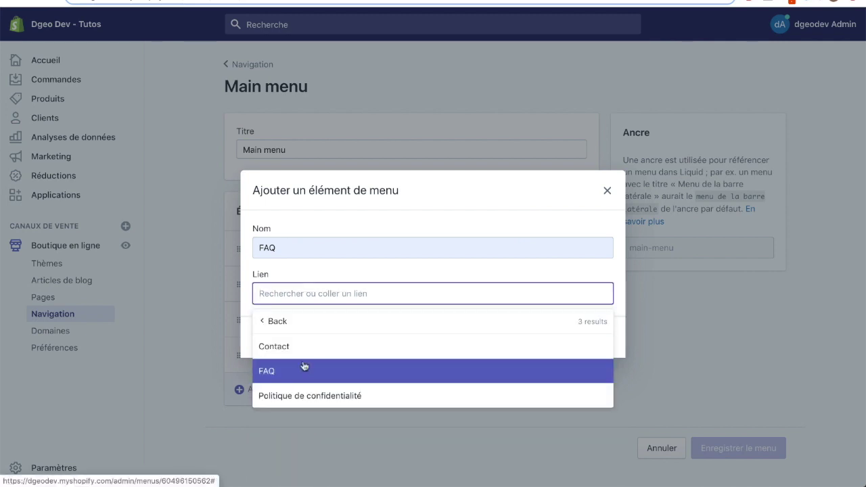
click(280, 370)
click(584, 338)
Step: Move the FAQ menu item between Collection and Contact, and save the menu
drag(238, 389, 237, 333)
click(738, 483)
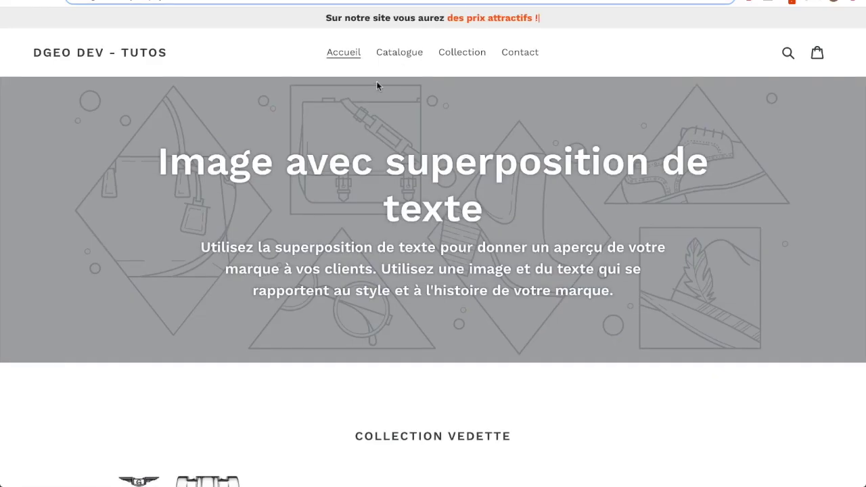
Step: Reload the storefront, open FAQ from its navigation and look through the page's sections
key(super+r)
click(494, 53)
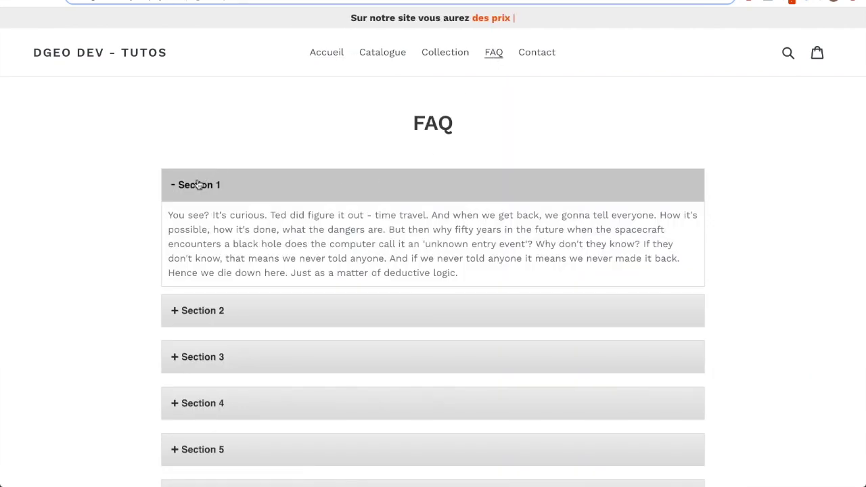
scroll(195, 246, down, 1)
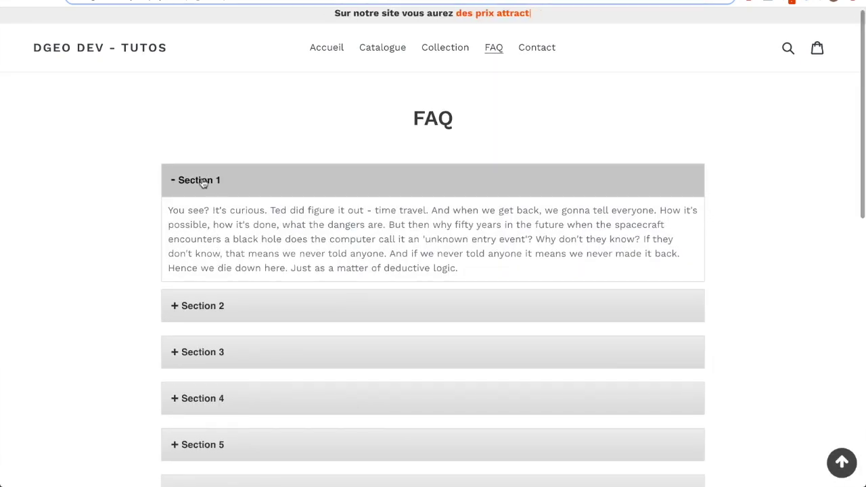
scroll(214, 448, down, 2)
scroll(214, 444, down, 3)
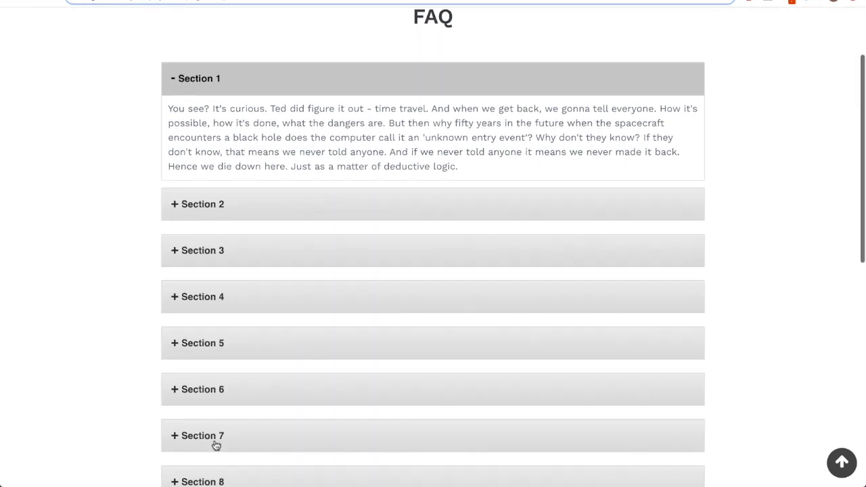
scroll(248, 300, up, 3)
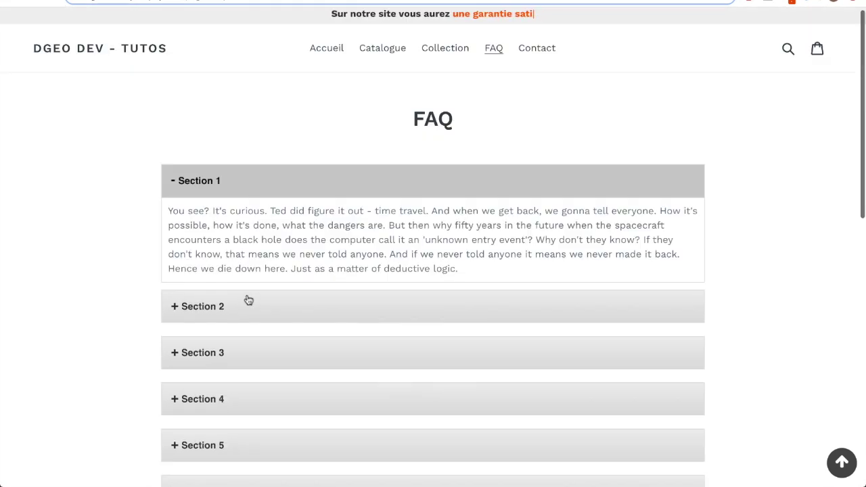
Step: Return to the FAQ page in the Shopify admin and examine the CSS style block in its HTML code
key(ctrl+shift+Tab)
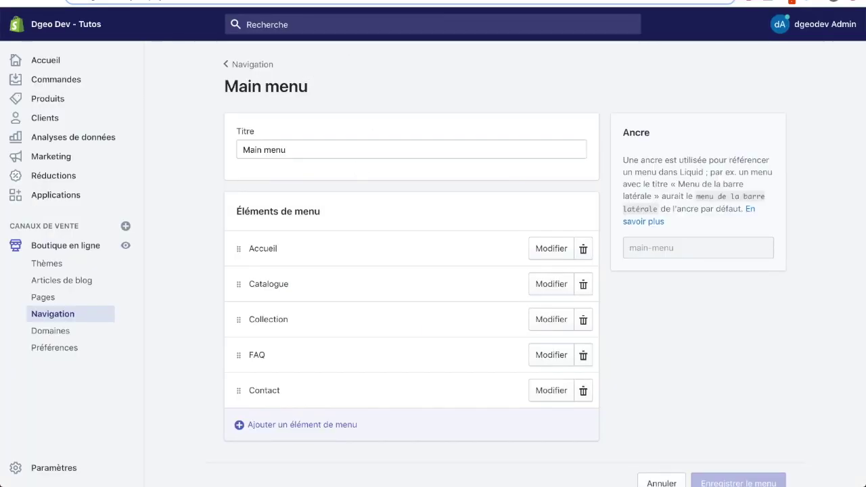
key(ctrl+shift+Tab)
key(ctrl+shift+Tab)
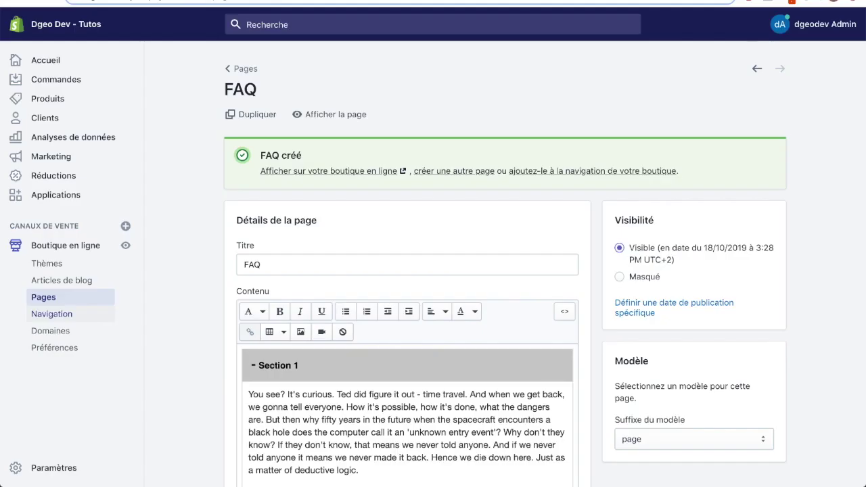
scroll(406, 271, down, 1)
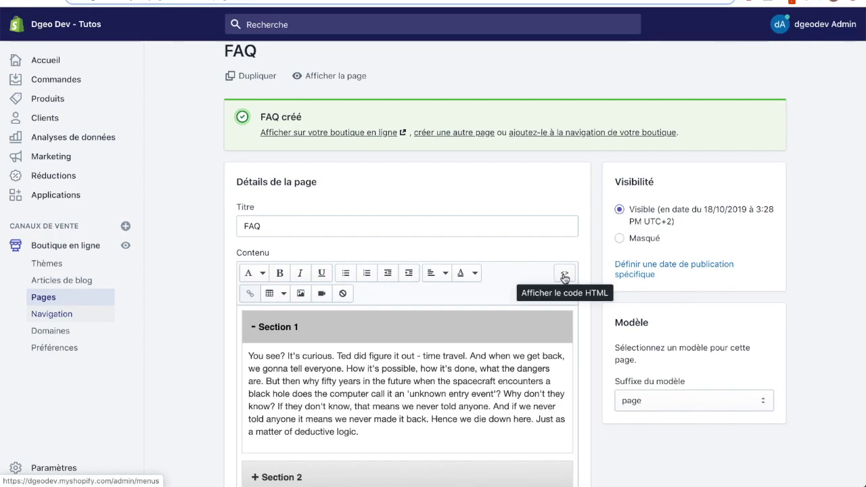
click(565, 276)
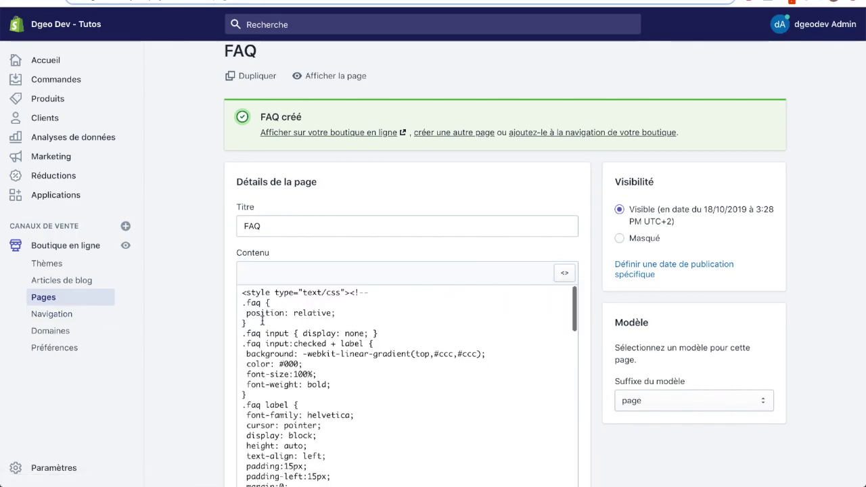
drag(241, 292, 300, 356)
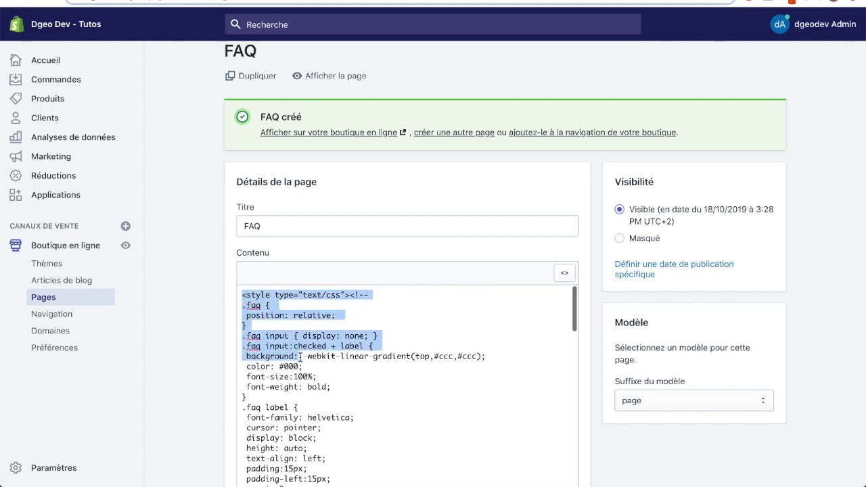
scroll(345, 357, down, 6)
scroll(345, 357, down, 5)
scroll(345, 357, down, 6)
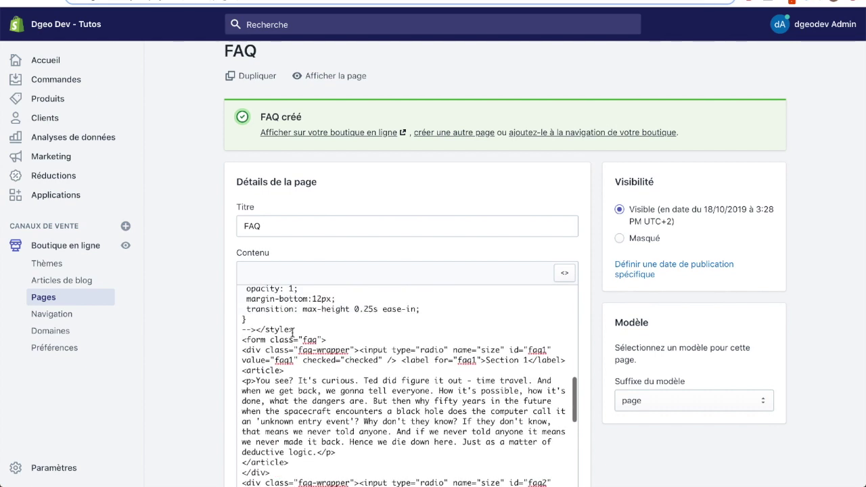
Step: Examine the HTML after the style block, from the opening faq form tag through the faq-wrapper sections to the closing form tag
drag(295, 331, 273, 329)
click(315, 339)
double_click(256, 340)
scroll(292, 349, down, 1)
scroll(293, 349, down, 15)
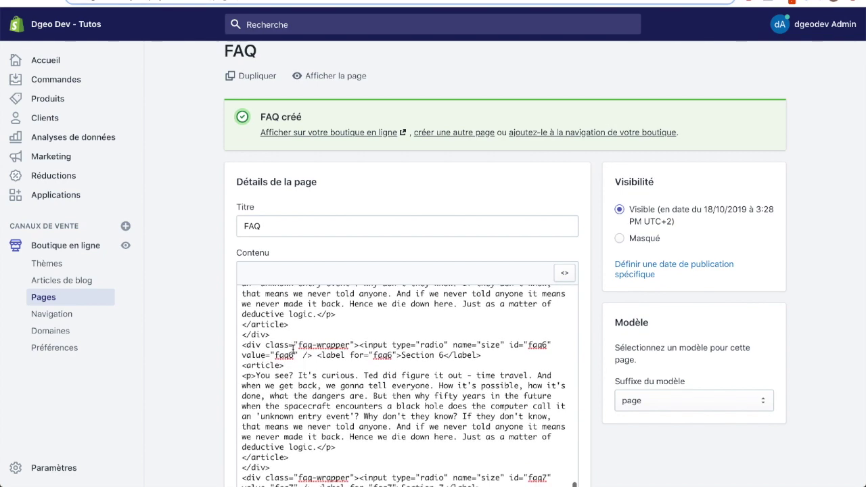
scroll(305, 352, down, 10)
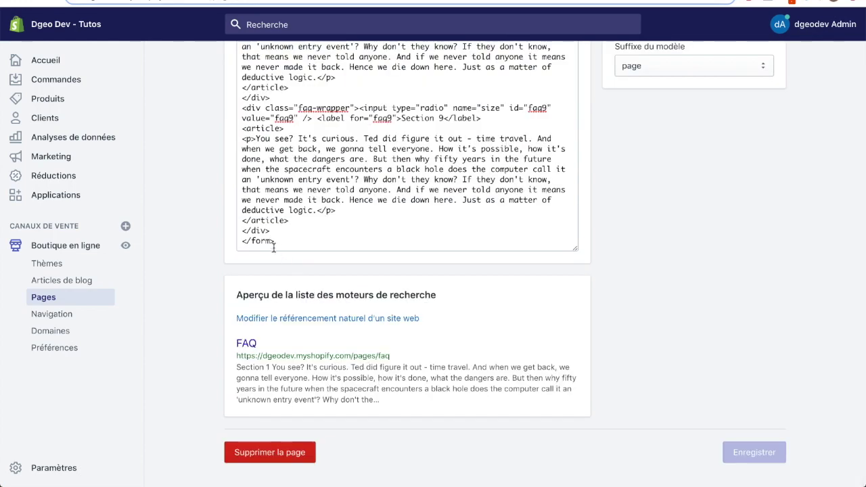
scroll(278, 230, up, 3)
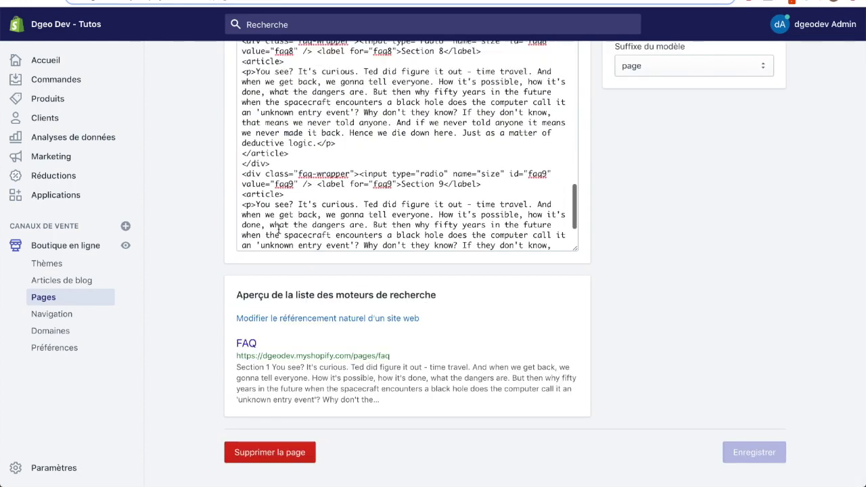
scroll(282, 222, down, 2)
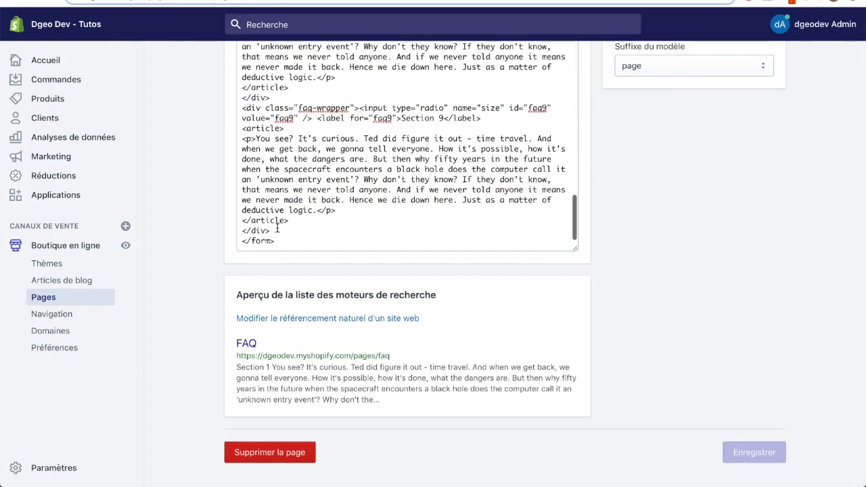
scroll(277, 230, up, 6)
scroll(305, 257, up, 15)
scroll(304, 257, up, 1)
scroll(301, 278, down, 6)
click(252, 325)
double_click(335, 322)
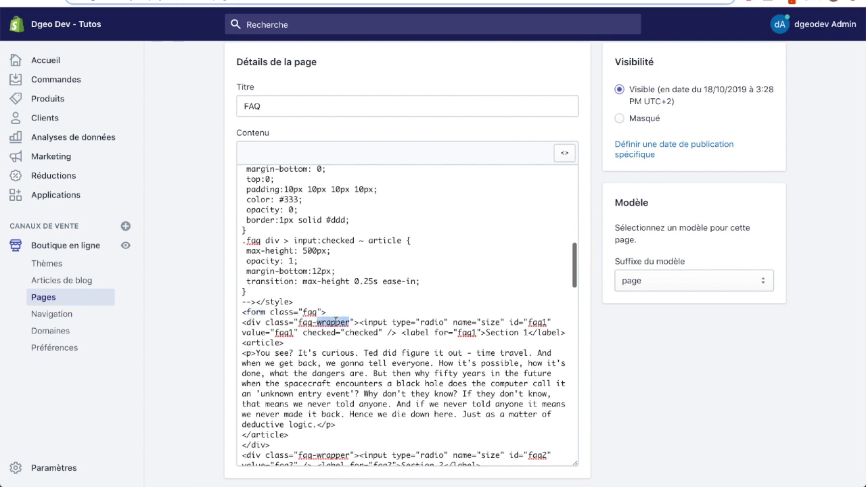
Step: Copy the whole Section 1 faq-wrapper block and paste it on a new line between the Section 9 block and the closing form tag
drag(242, 322, 279, 443)
key(ctrl+c)
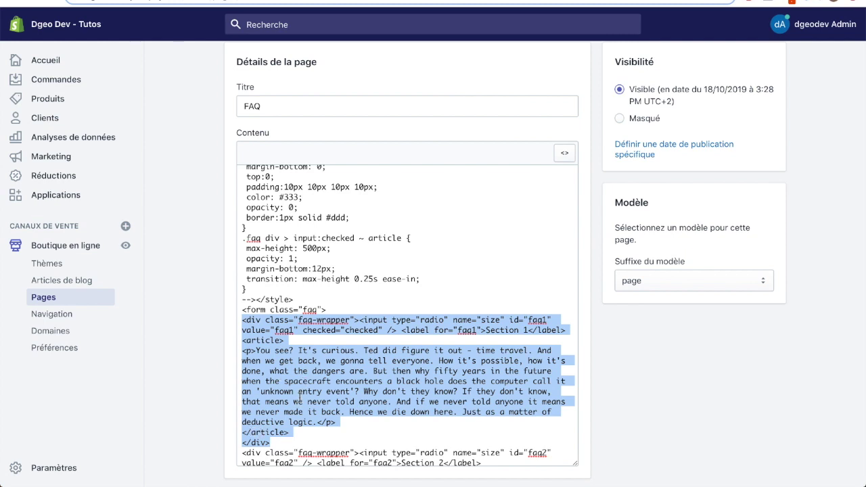
scroll(299, 397, down, 12)
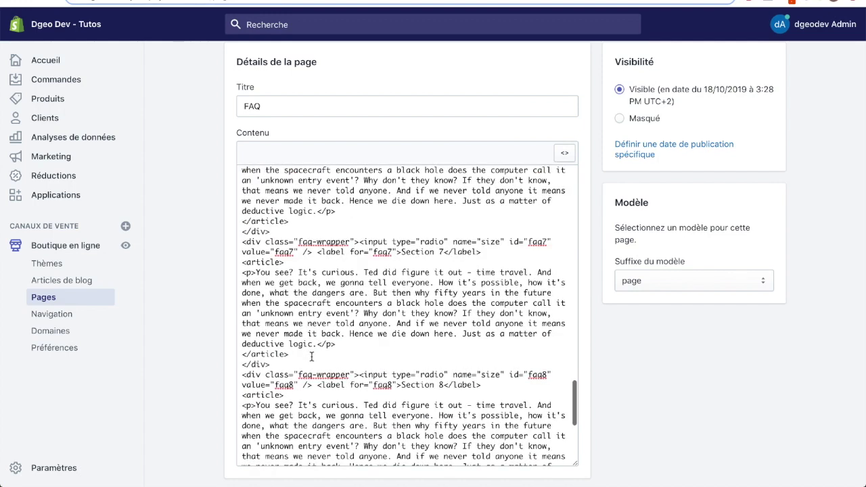
scroll(311, 356, down, 5)
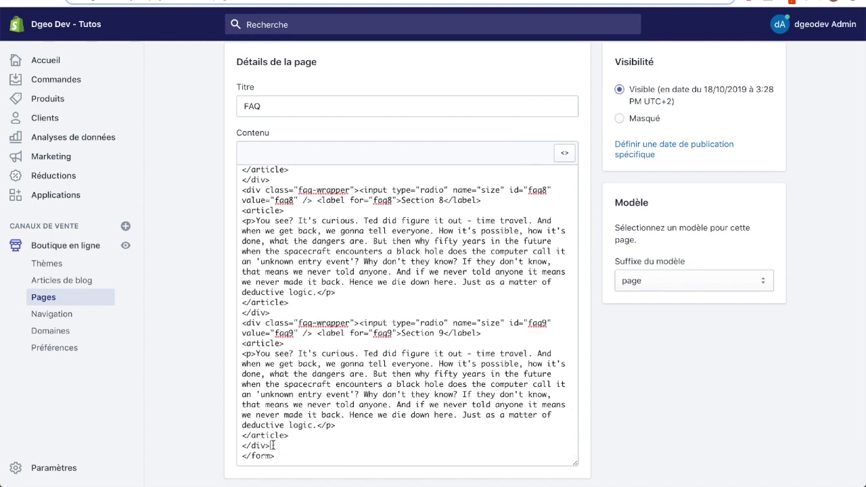
click(274, 445)
key(Return)
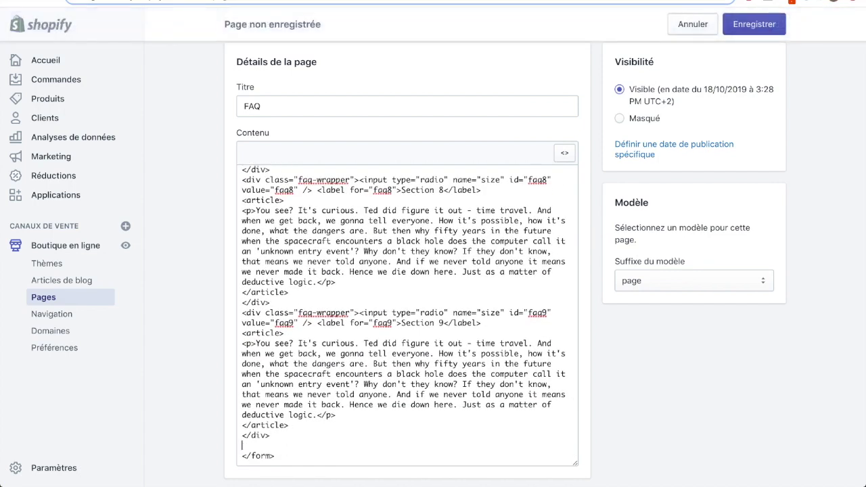
key(ctrl+v)
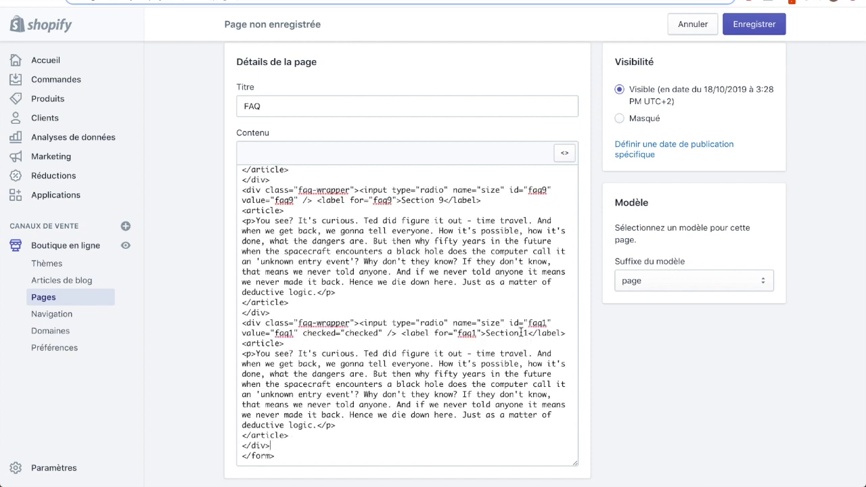
Step: Renumber the pasted block to Section 10, with faq10 as its id, value and label target, and save the page
text(0)
text(0)
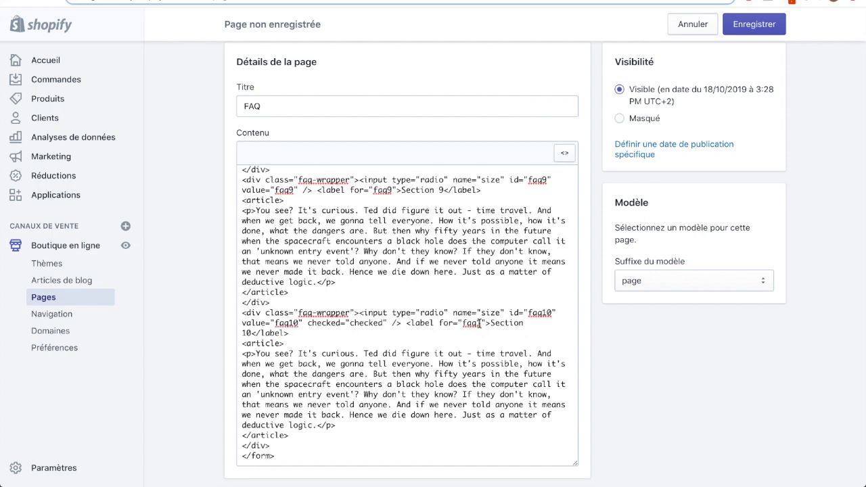
text(0)
click(752, 26)
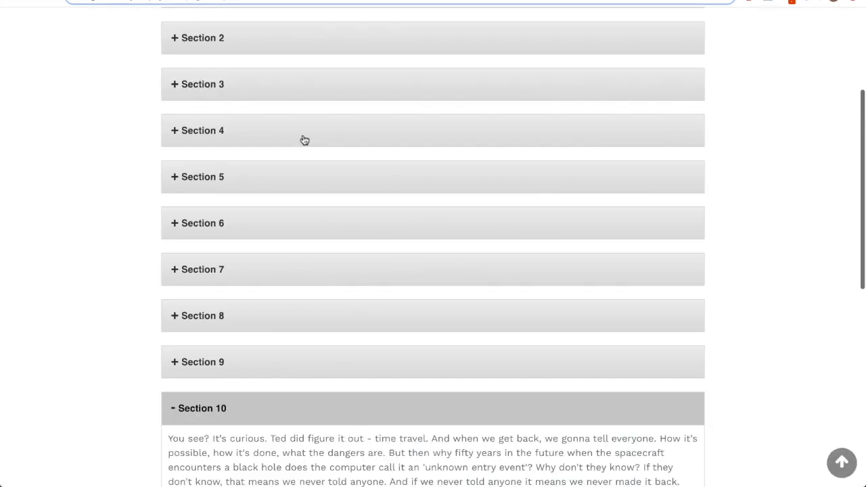
Step: Check Section 10 on the storefront FAQ page and open Section 1
scroll(304, 140, down, 1)
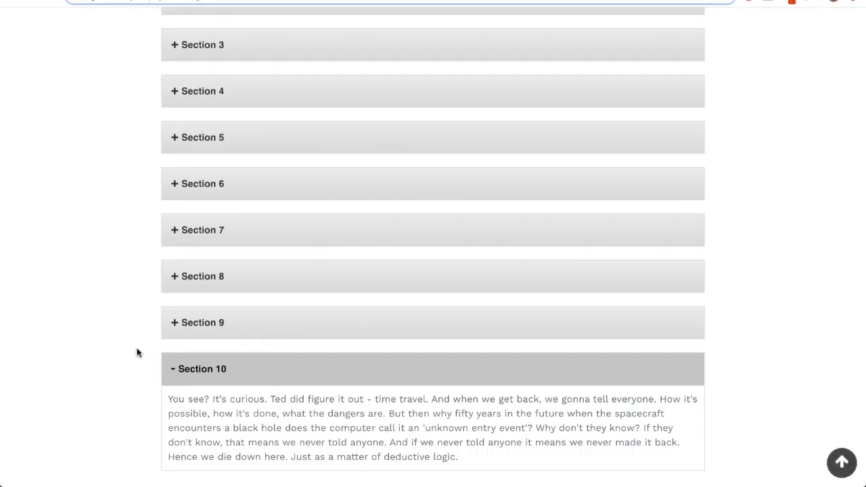
scroll(149, 345, up, 10)
click(207, 191)
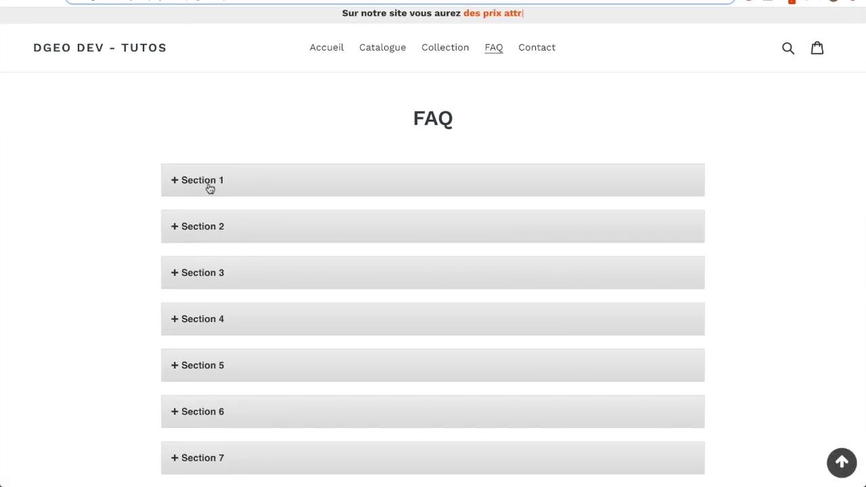
scroll(209, 184, down, 4)
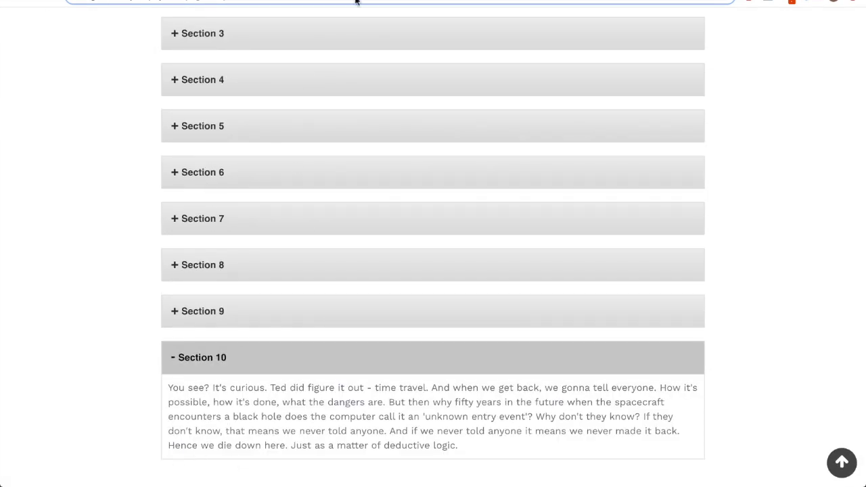
Step: In the Shopify admin, remove the checked attribute from the Section 10 radio input in the FAQ code and save the page
key(ctrl+Tab)
scroll(365, 406, down, 3)
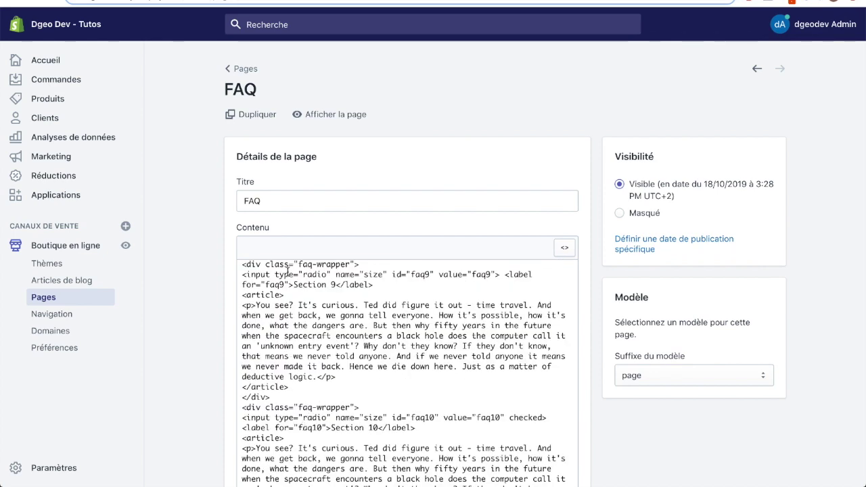
scroll(317, 412, down, 3)
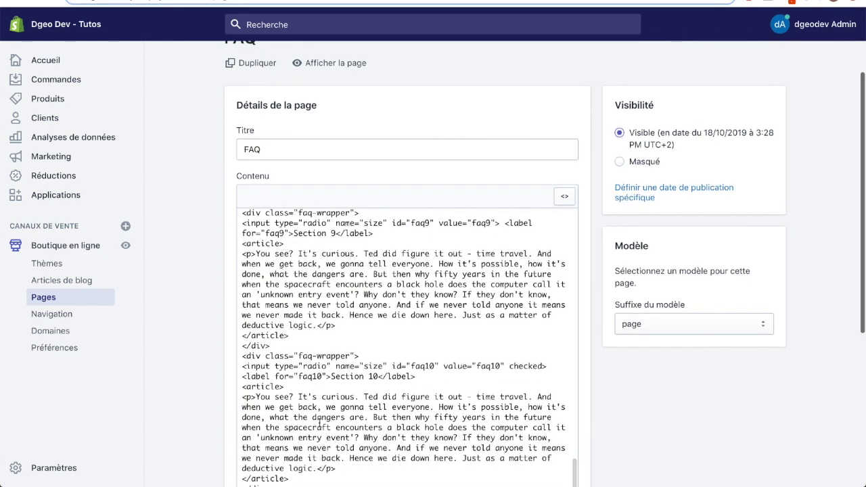
double_click(521, 337)
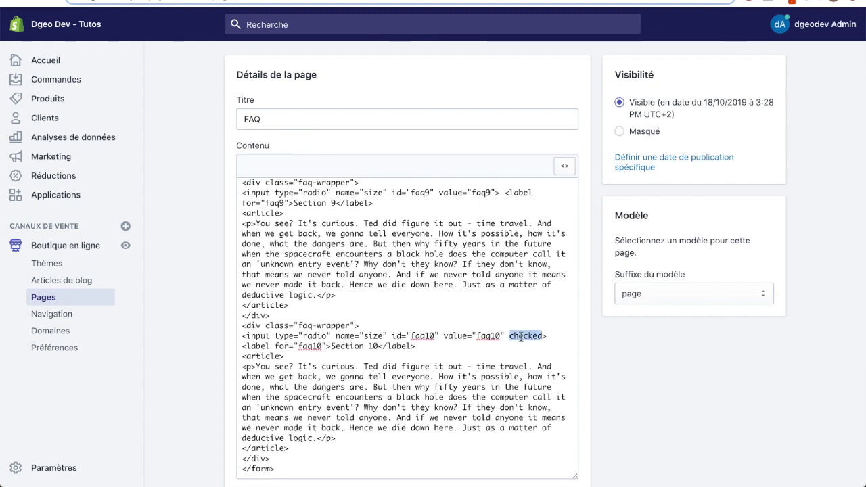
key(BackSpace)
key(BackSpace)
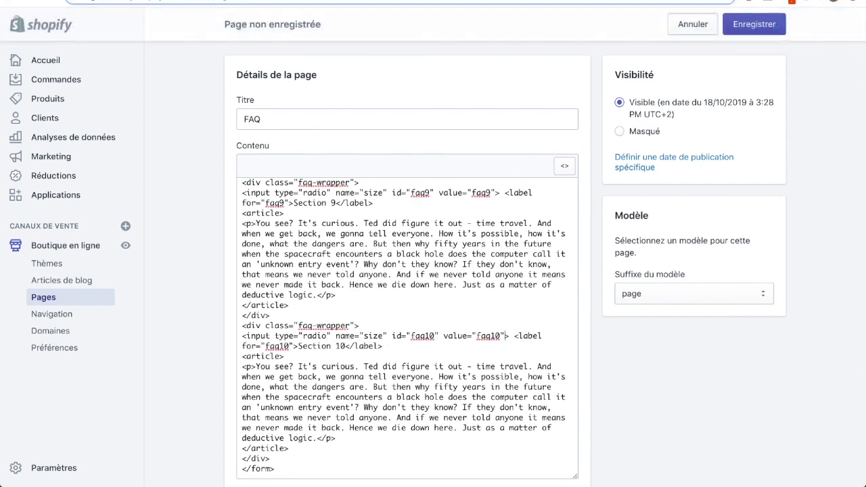
scroll(504, 336, up, 20)
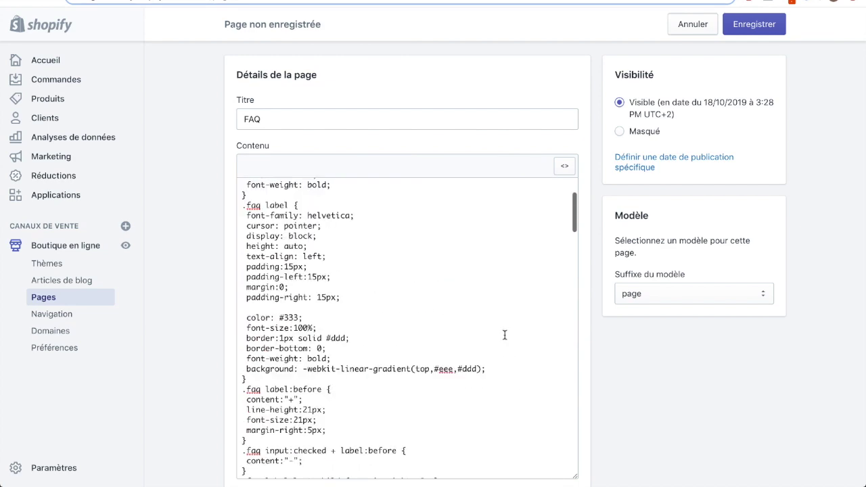
click(757, 25)
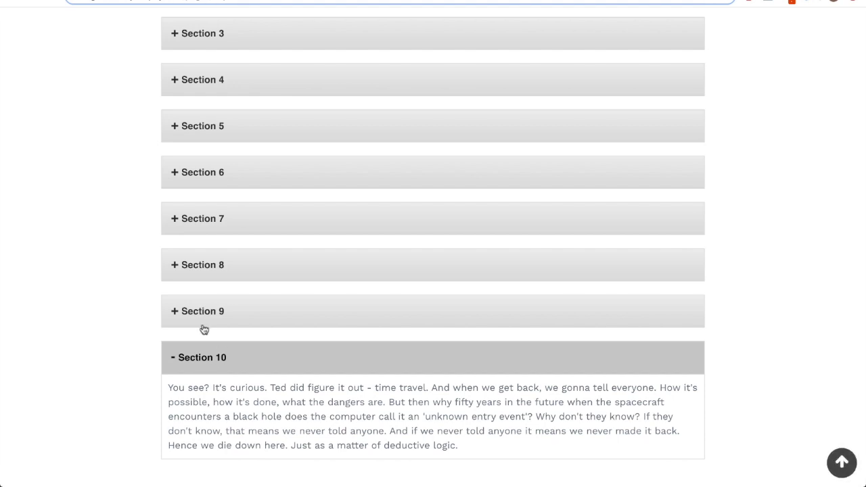
Step: Reload the storefront FAQ page and open several sections in turn to test the accordion
key(F5)
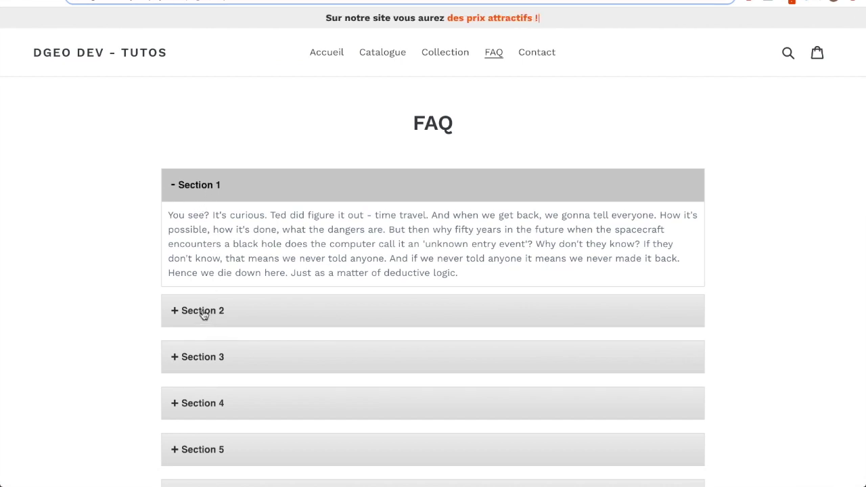
click(219, 313)
click(223, 364)
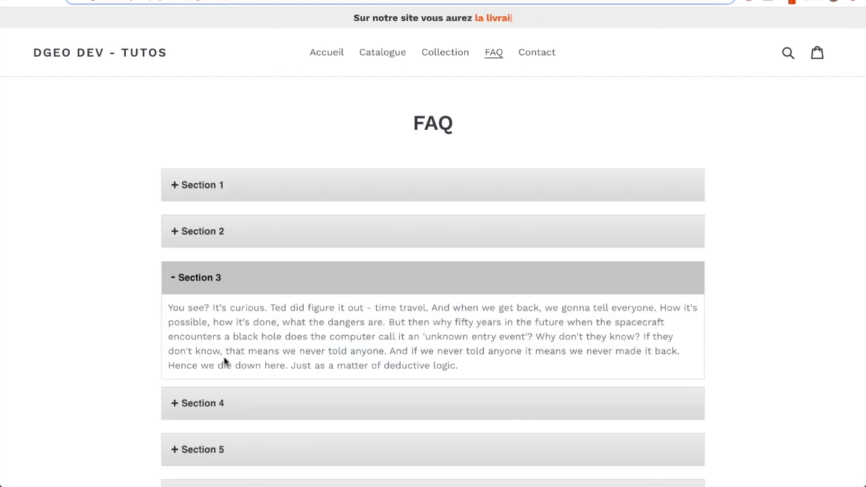
scroll(232, 357, down, 1)
click(233, 375)
scroll(234, 365, down, 3)
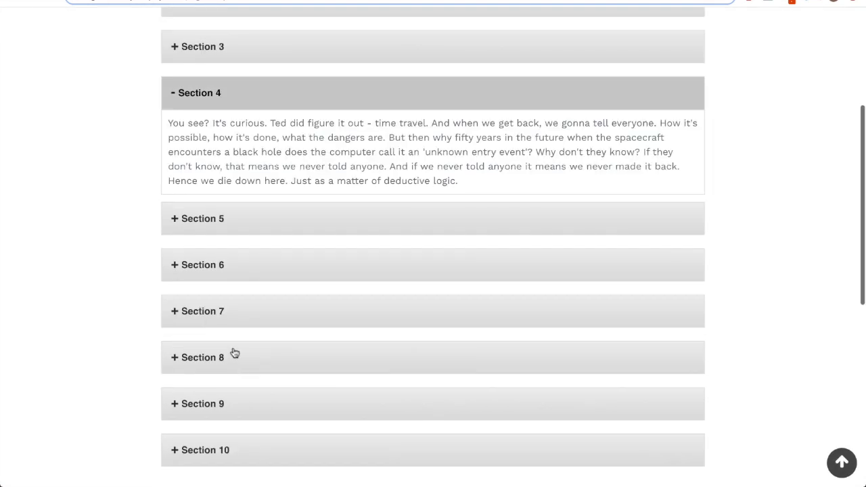
click(234, 357)
click(228, 237)
click(220, 196)
Step: Back in the FAQ page's code in the admin, set the .faq label border color to #000000
scroll(219, 176, up, 3)
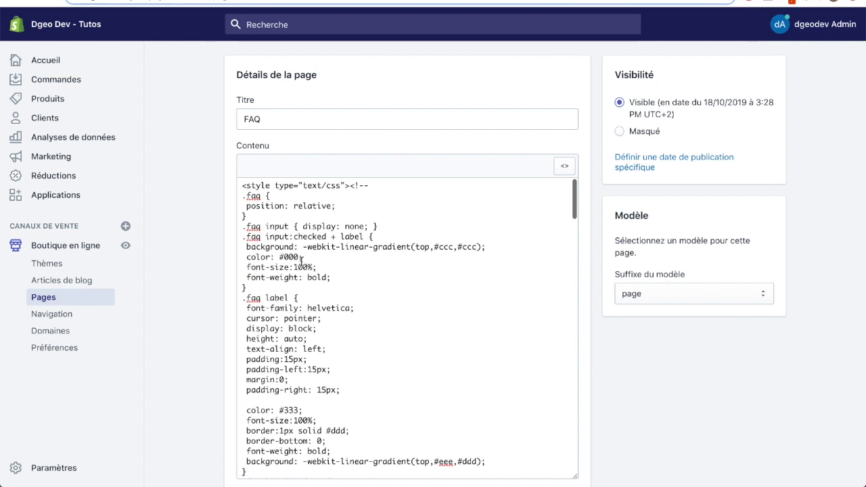
scroll(295, 287, down, 1)
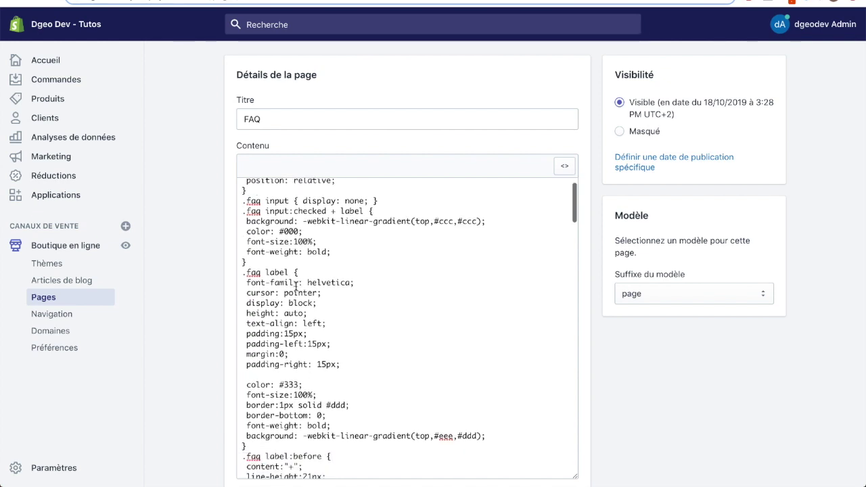
scroll(295, 288, down, 1)
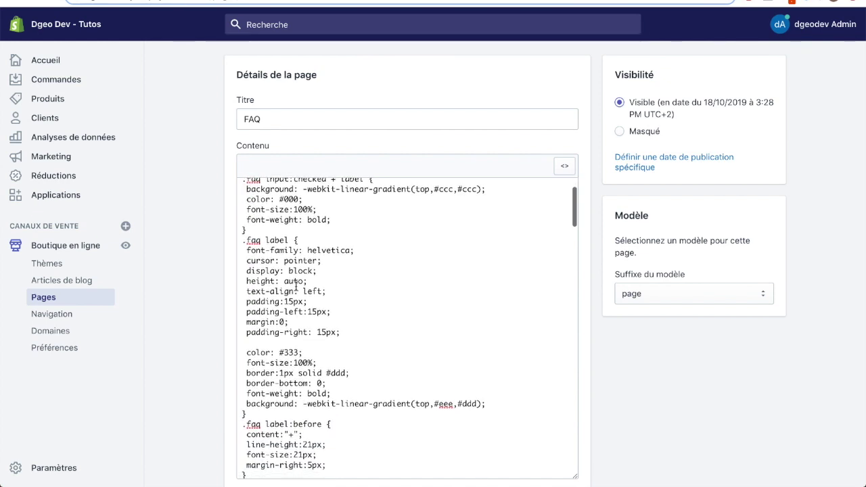
scroll(295, 288, down, 1)
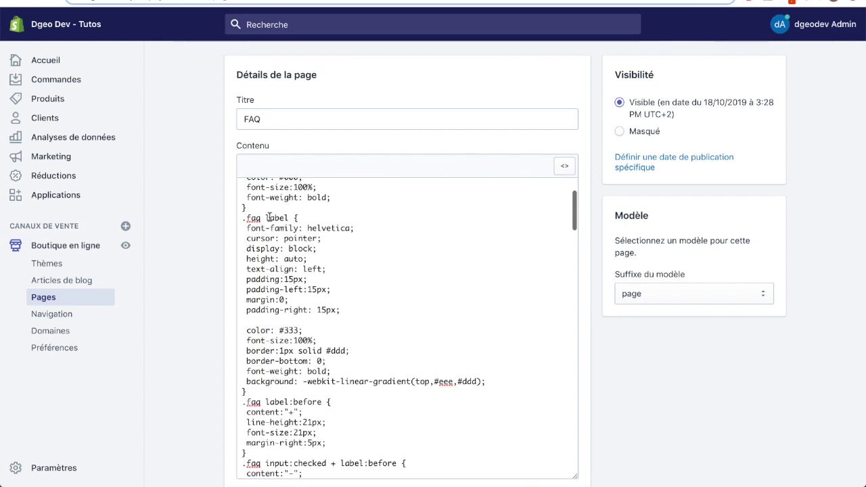
double_click(334, 350)
drag(244, 351, 348, 350)
click(336, 350)
double_click(336, 349)
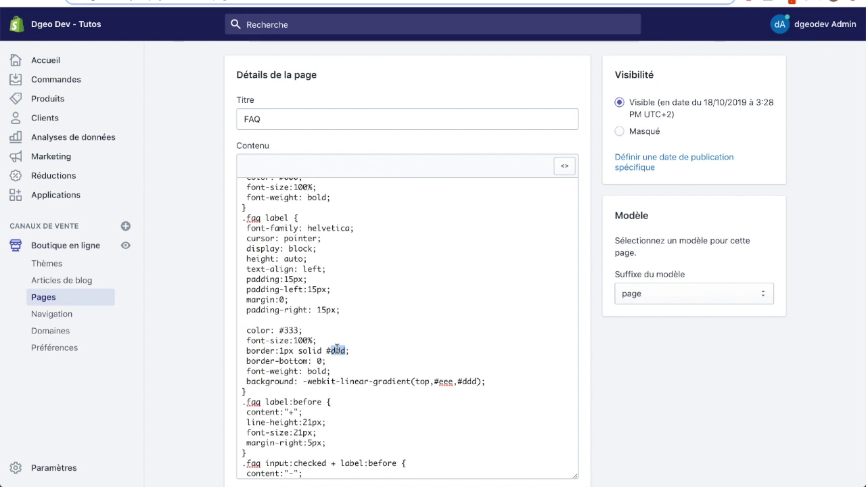
click(345, 351)
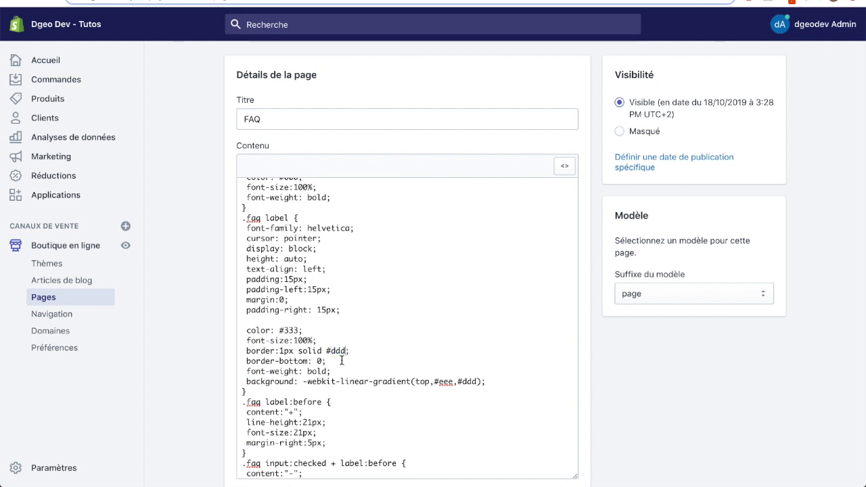
double_click(339, 350)
text(000000)
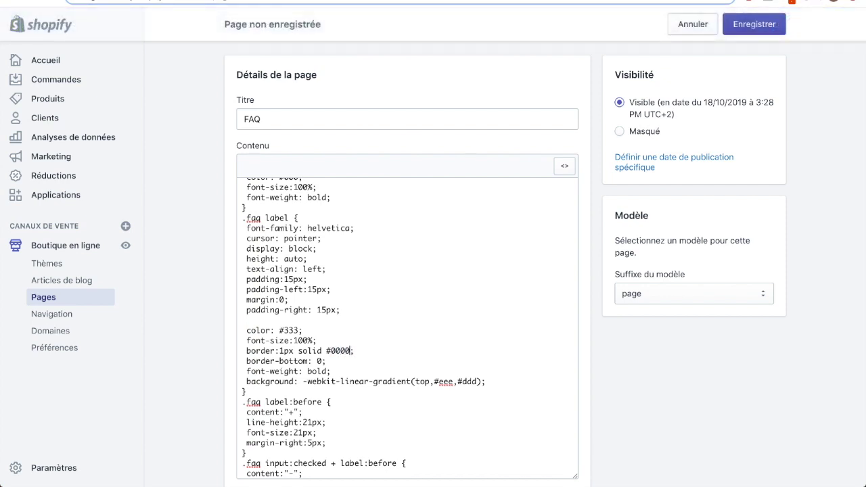
Step: Set the .faq label background gradient colors to #000 and #111, and its text color to #FFFFFFF
double_click(444, 382)
text(000)
double_click(469, 381)
text(111)
double_click(290, 330)
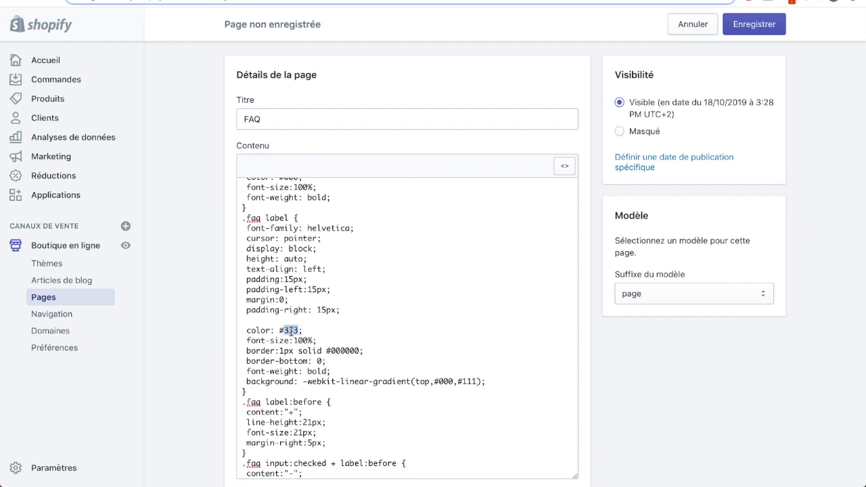
text(FFFFFFF)
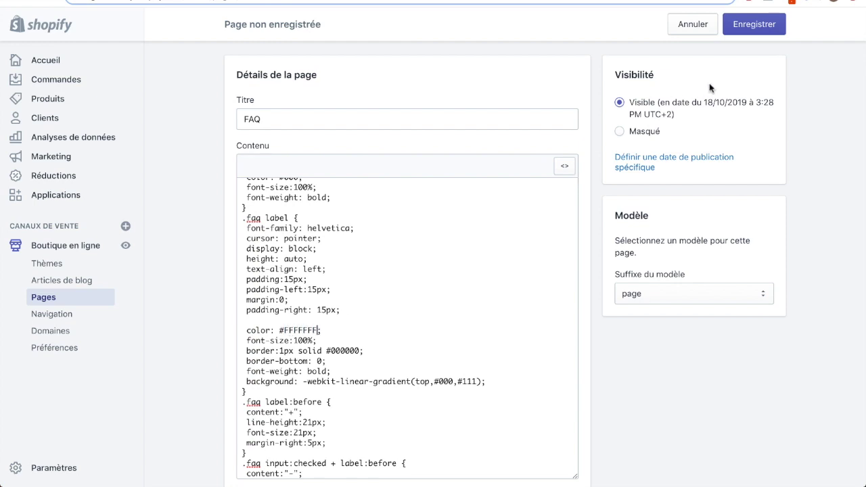
Step: Save the page and look through the restyled section headers on the storefront FAQ page
click(751, 29)
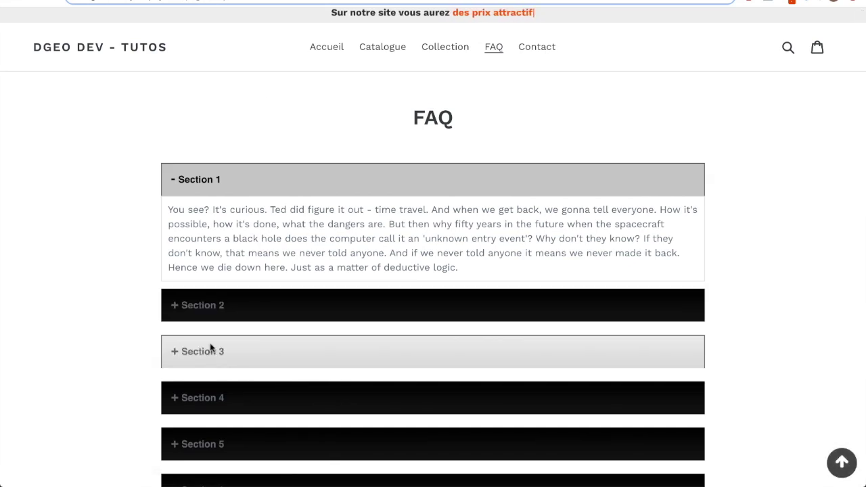
scroll(207, 306, down, 1)
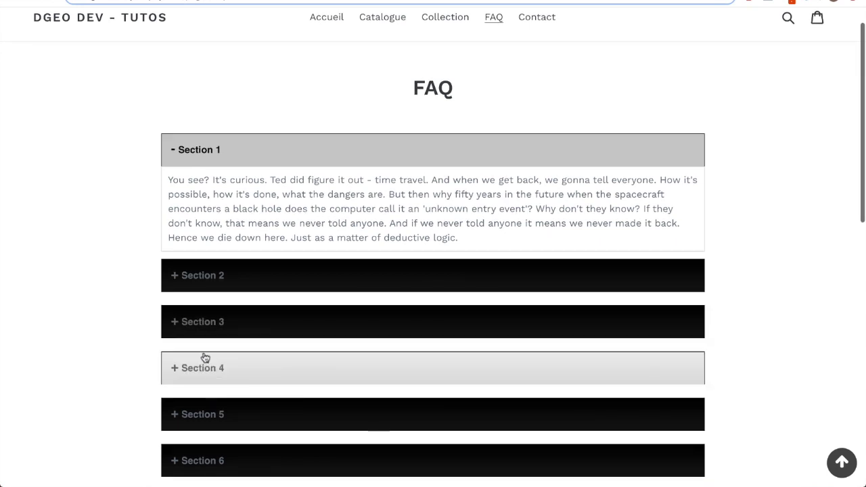
Step: Back in the FAQ page's code in the admin, set the .faq label:hover background gradient colors to #000 and #111
scroll(216, 301, down, 1)
scroll(217, 318, down, 1)
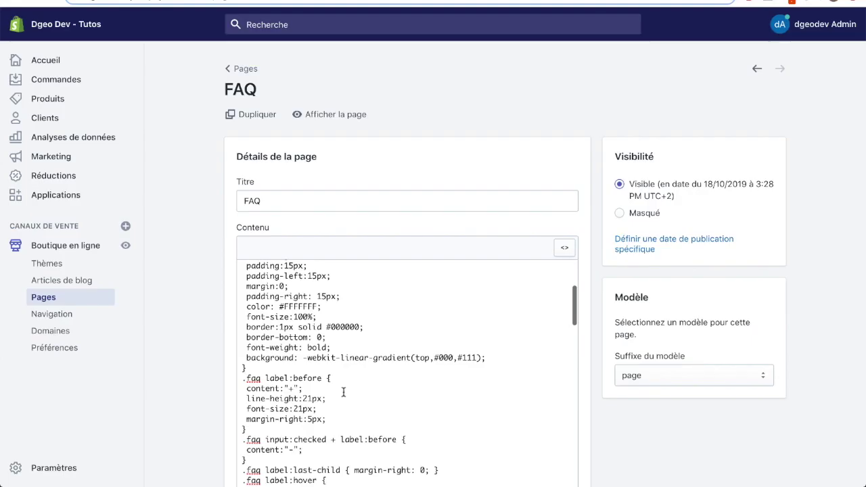
scroll(328, 375, down, 3)
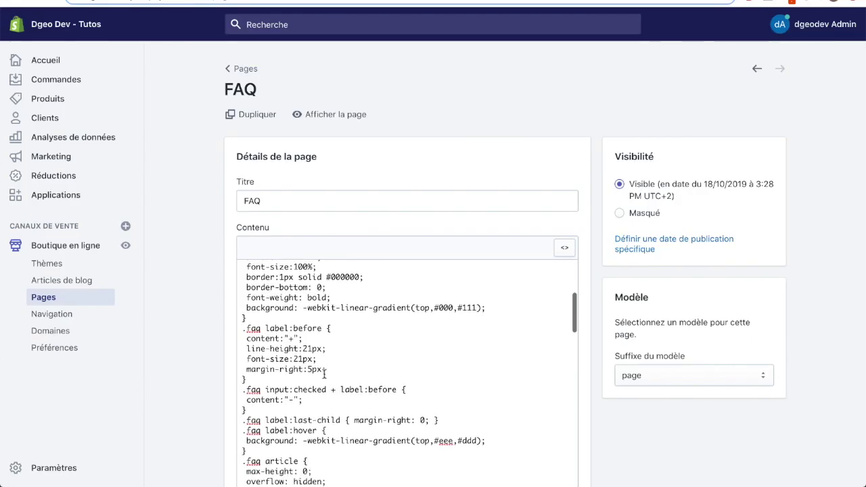
scroll(321, 369, down, 5)
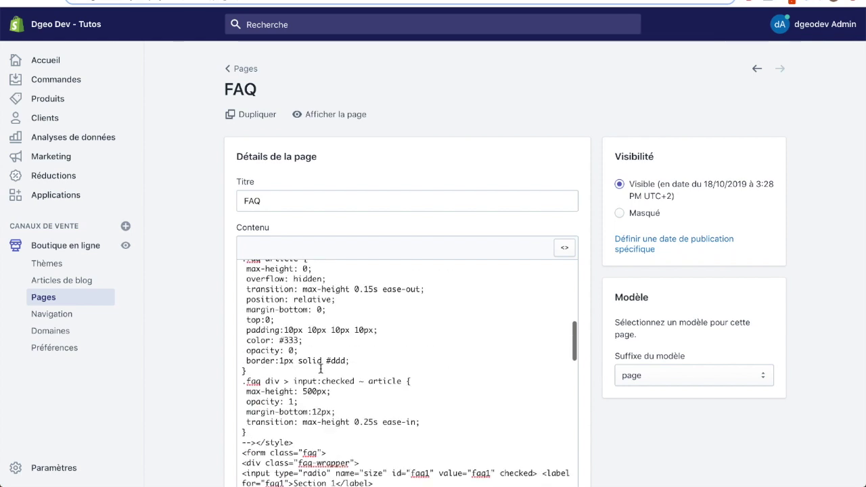
scroll(321, 368, up, 1)
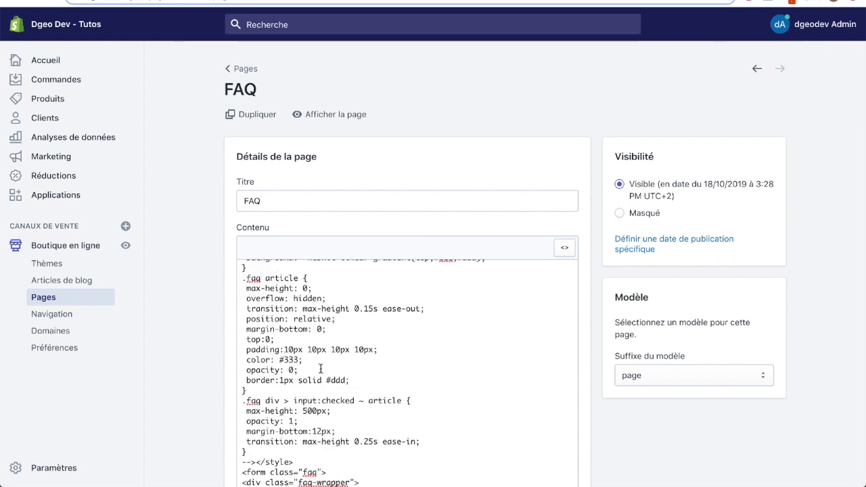
scroll(321, 368, up, 2)
scroll(320, 368, up, 2)
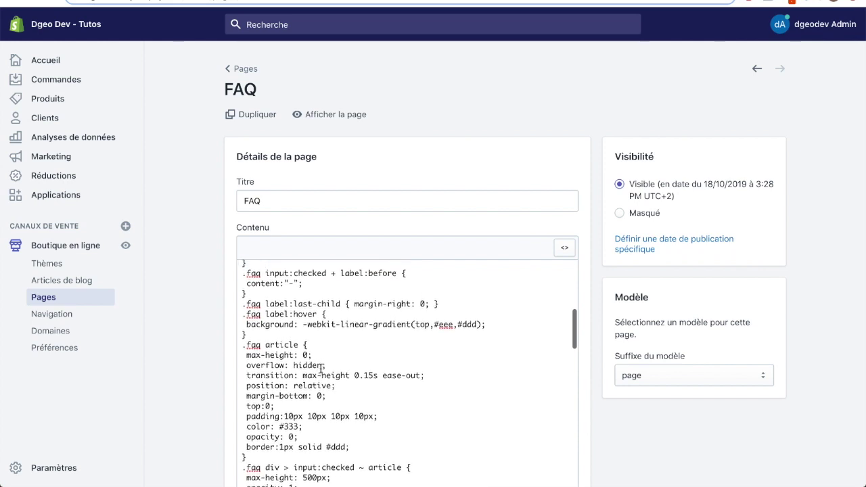
double_click(444, 325)
text(000)
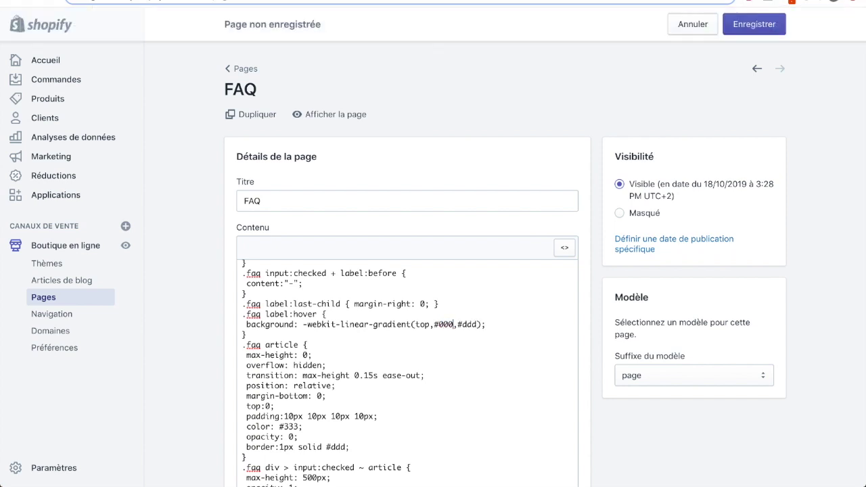
double_click(474, 324)
text(111)
Step: Save the page, reload the storefront FAQ page and check how its section headers look on hover
click(752, 31)
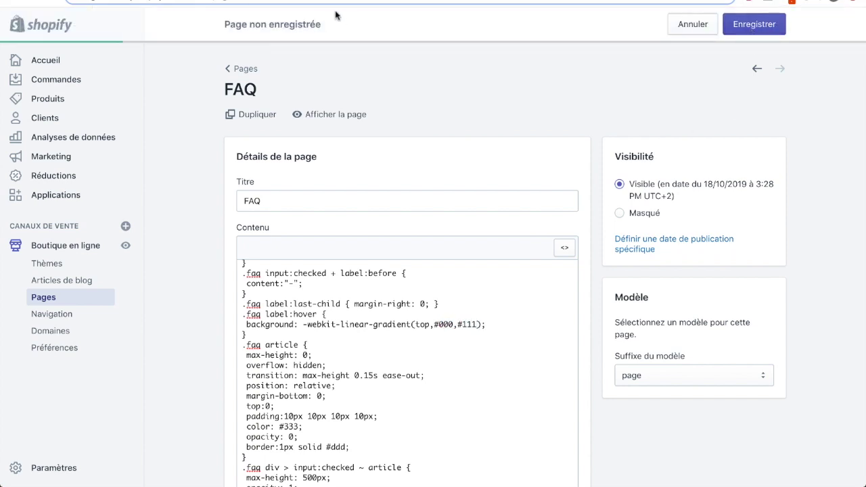
click(304, 0)
key(super+r)
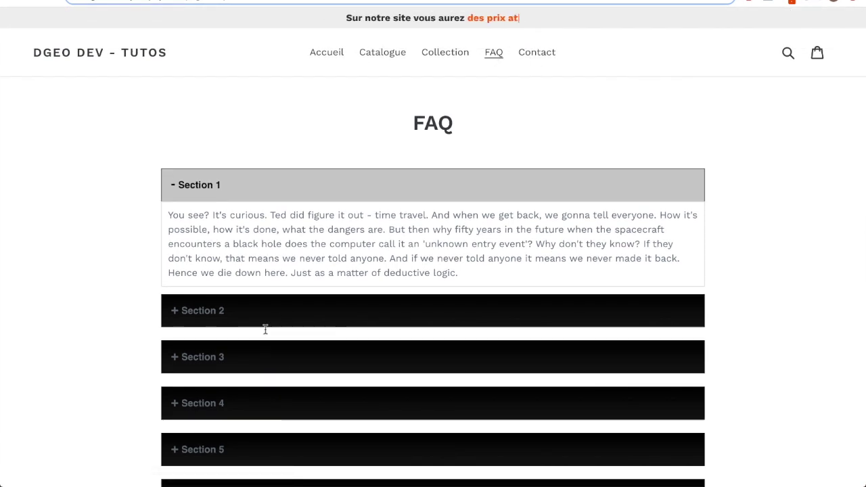
scroll(200, 397, down, 1)
scroll(199, 392, down, 2)
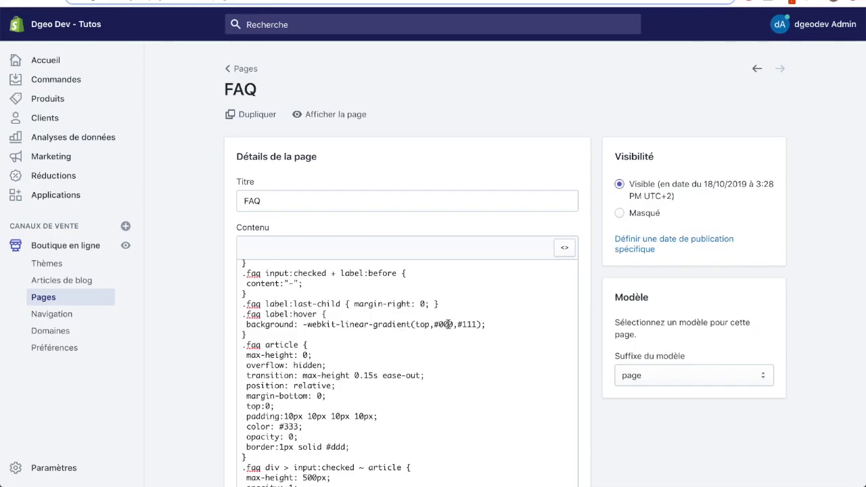
Step: In the page's code, set the .faq label:hover background gradient colors to #333 and #444
double_click(447, 325)
text(333)
double_click(470, 324)
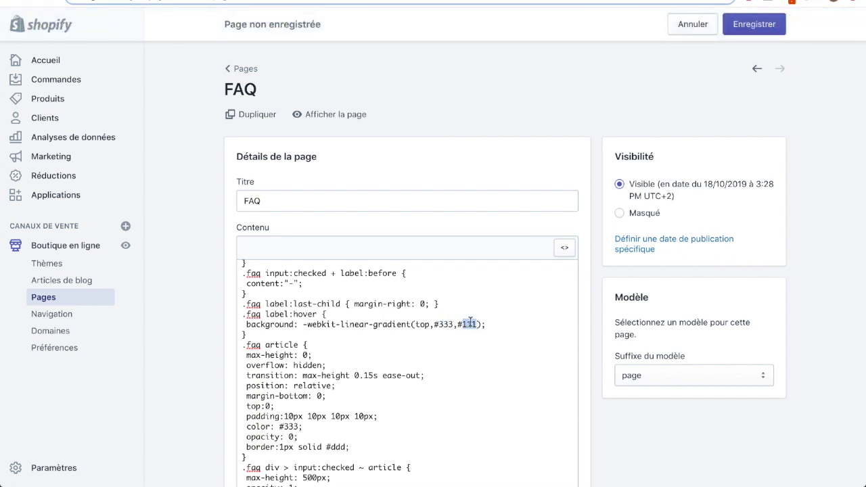
text(444)
Step: Save the hover gradient change and examine the hovered section headers on the storefront FAQ page
click(756, 28)
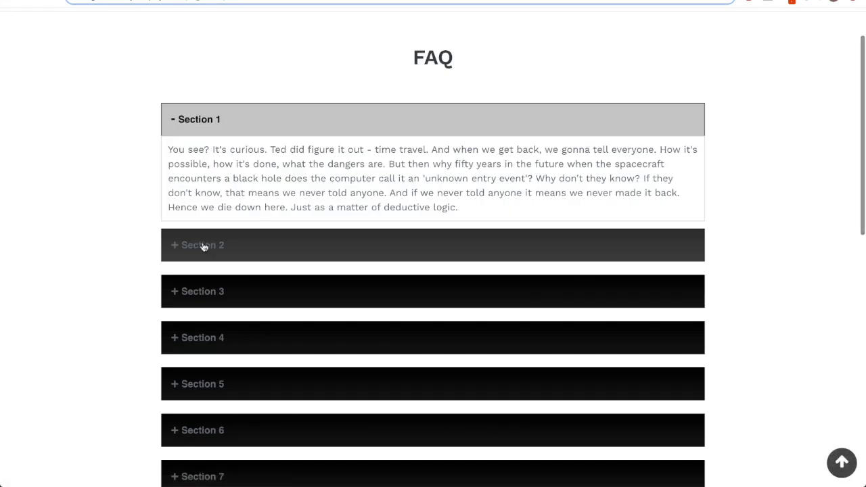
scroll(214, 406, down, 1)
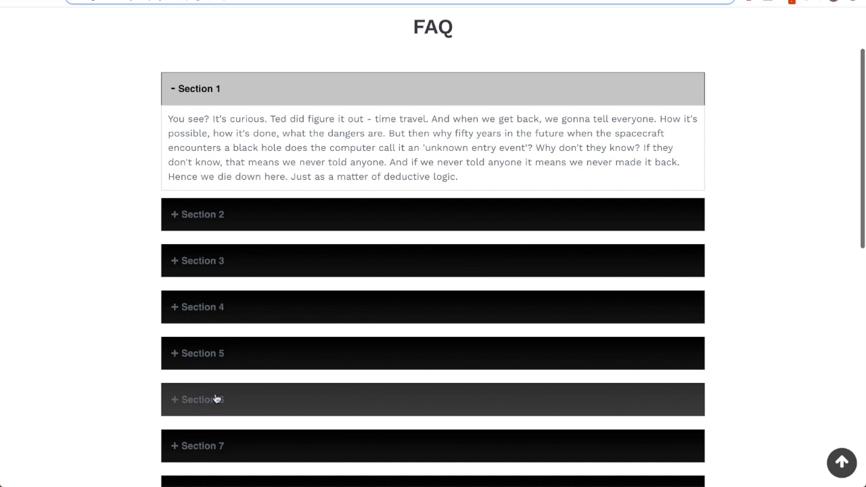
scroll(216, 399, down, 1)
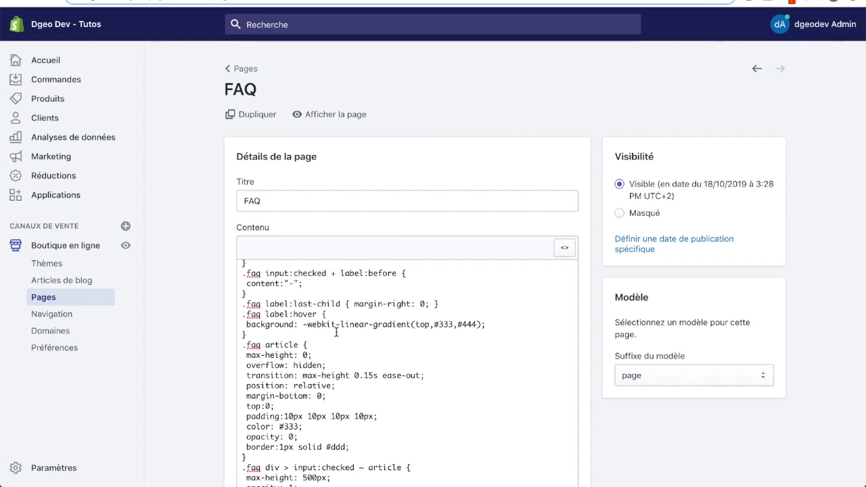
Step: Examine the two background gradient colors of the .faq input:checked + label rule in the page's code
scroll(331, 335, up, 5)
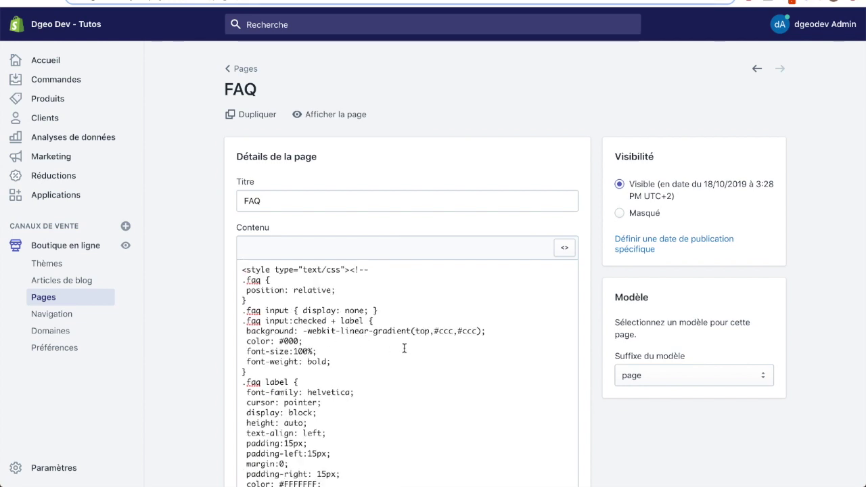
double_click(442, 332)
double_click(474, 331)
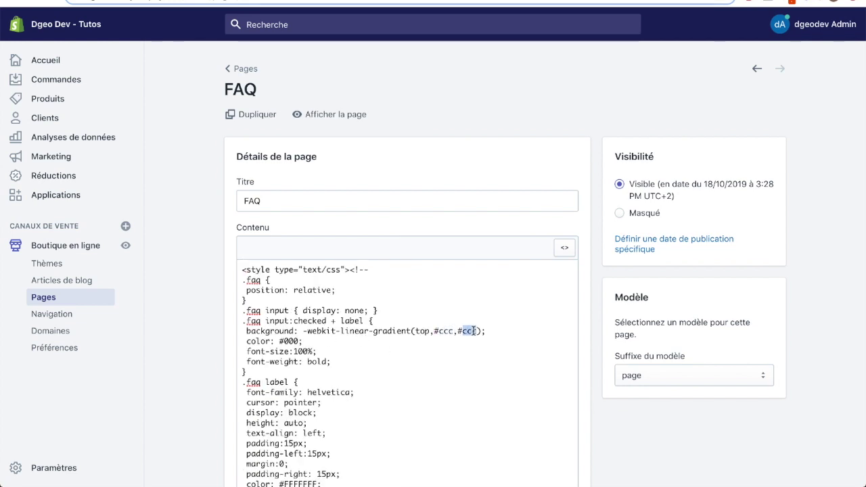
click(347, 361)
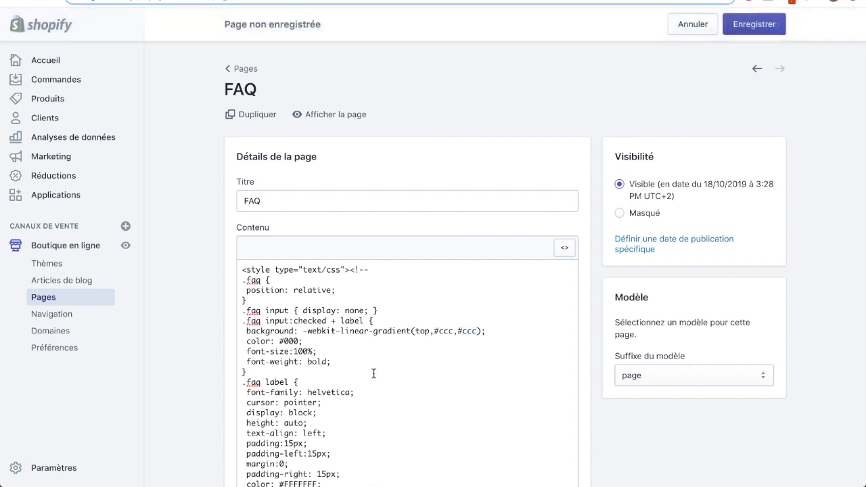
Step: Undo all the color edits to the .faq label and .faq label:hover rules, and check the storefront FAQ page
key(super+z)
key(super+z)
key(super+z)
key(super+z)
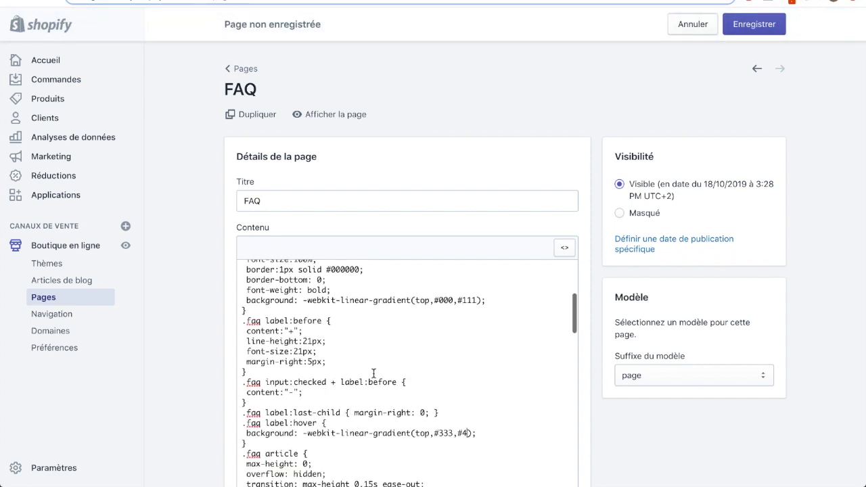
key(super+z)
key(super+z)
key(super+z)
key(super+z)
key(super+z)
key(super+z)
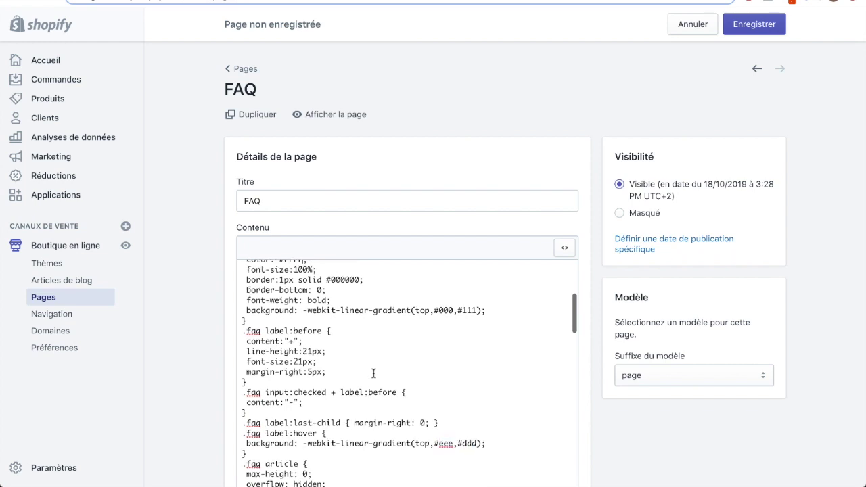
key(super+z)
key(super+z)
key(super+z)
key(super+z)
key(super+z)
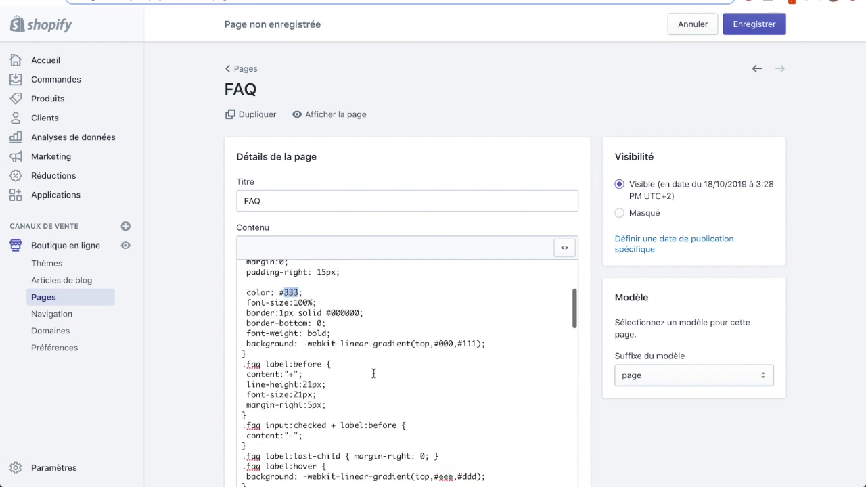
key(super+z)
key(super+z)
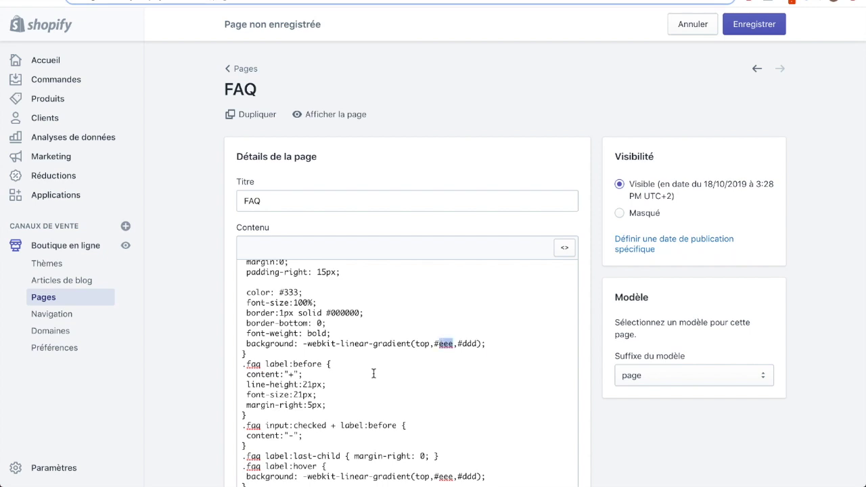
key(super+z)
key(super+z)
key(super+z)
key(super+z)
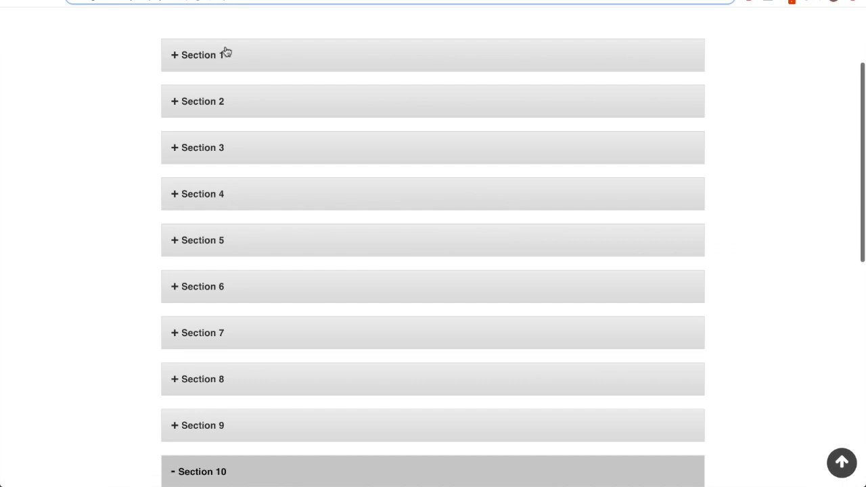
scroll(203, 173, down, 1)
scroll(203, 174, up, 4)
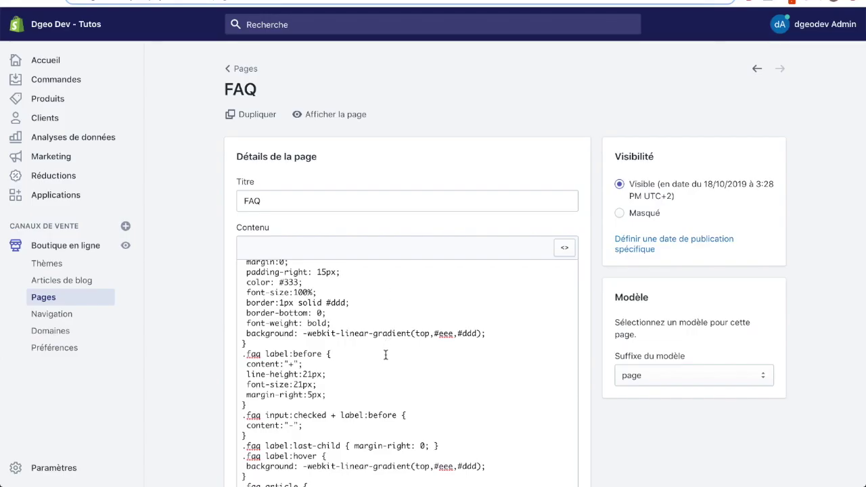
Step: Remove the checked attribute from the Section 10 input in the FAQ page's code
scroll(385, 359, down, 10)
scroll(385, 384, down, 15)
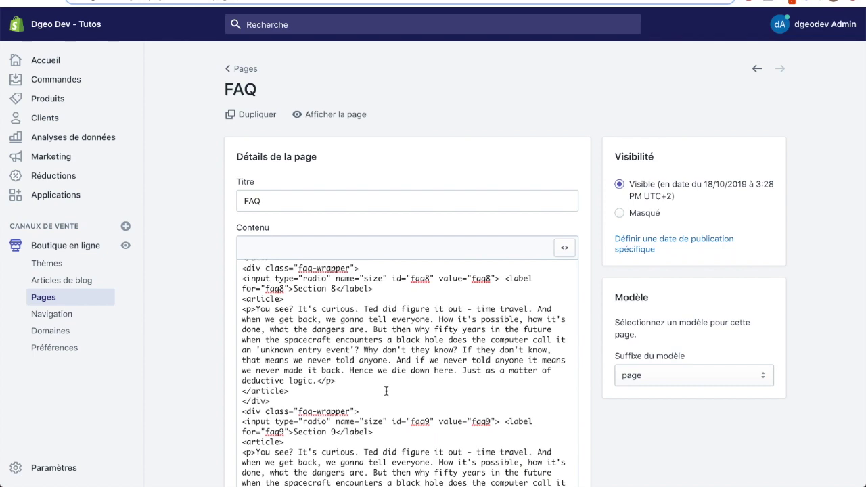
double_click(525, 188)
key(BackSpace)
key(BackSpace)
Step: Save the page and reload the storefront FAQ page to check which section opens by default
click(754, 24)
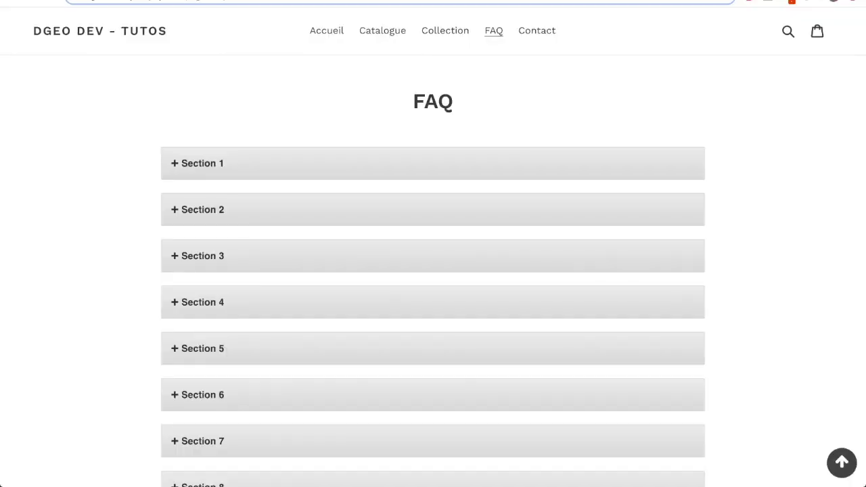
key(super+r)
key(super+r)
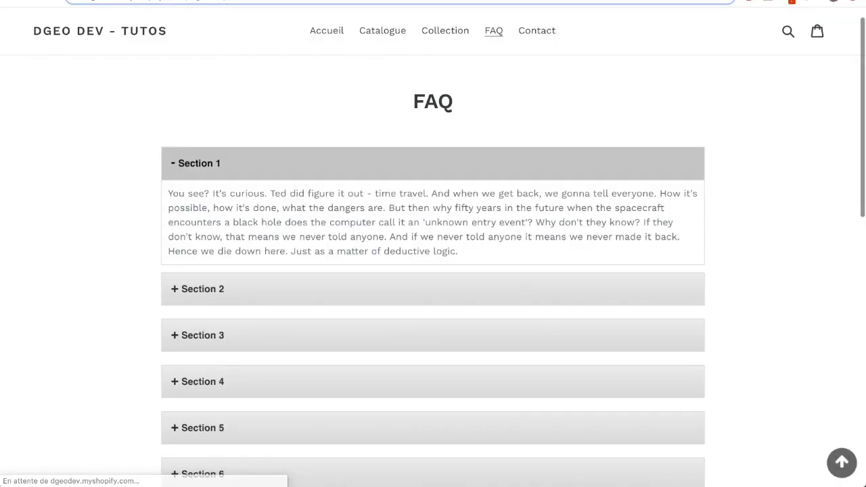